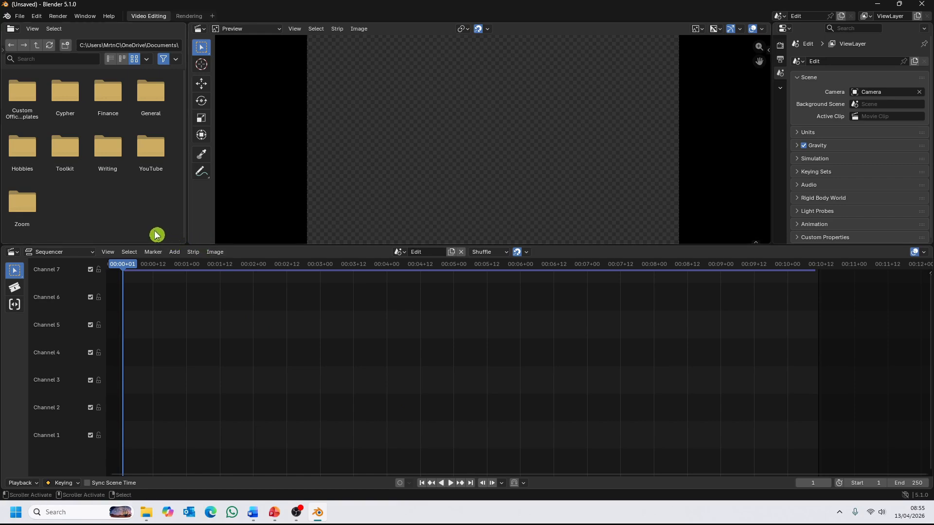
Add Flying Saucer HowTo.mp4 from the Downloads folder to the sequencer, placing its sound on Channel 2 and its video on Channel 3
click(37, 45)
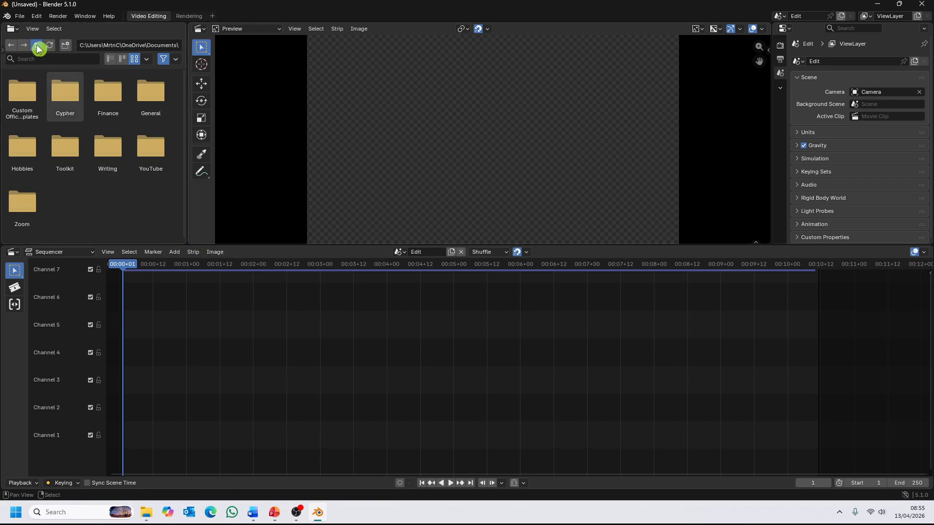
click(37, 45)
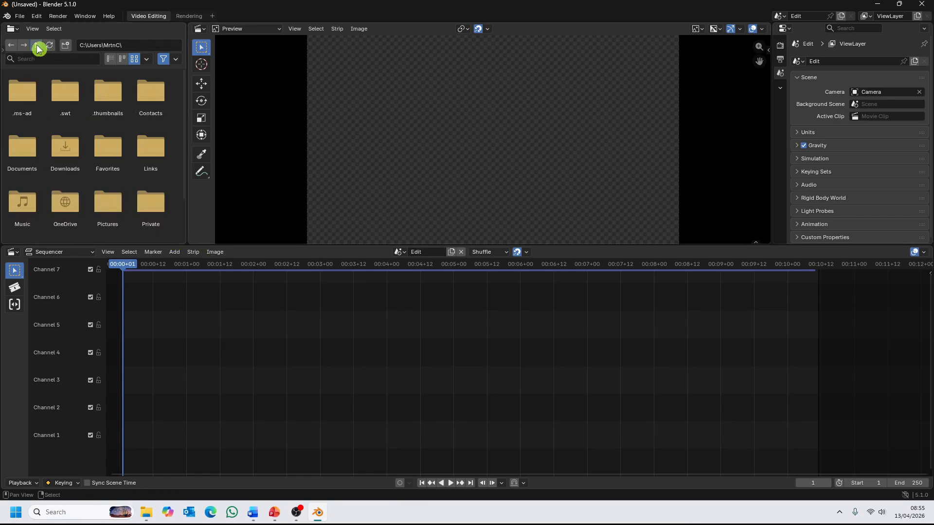
click(66, 147)
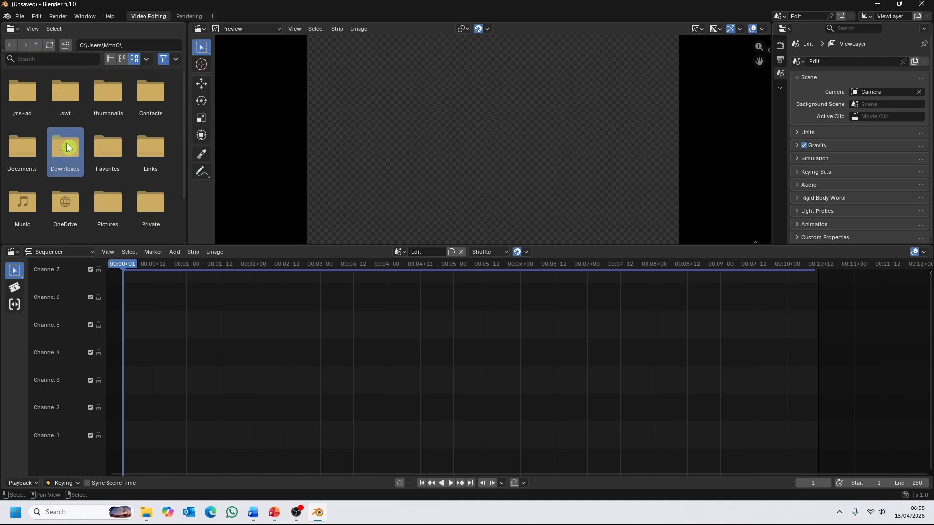
double_click(67, 148)
click(107, 99)
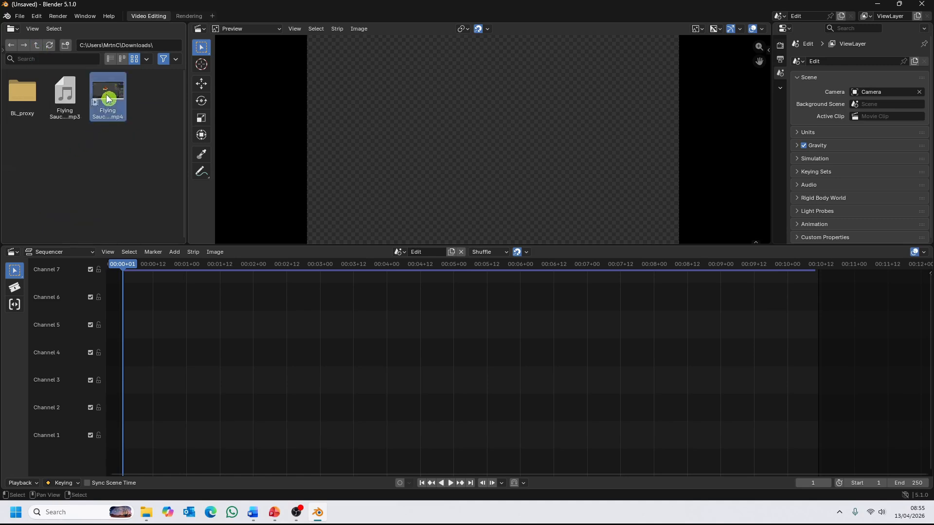
drag(108, 99, 167, 409)
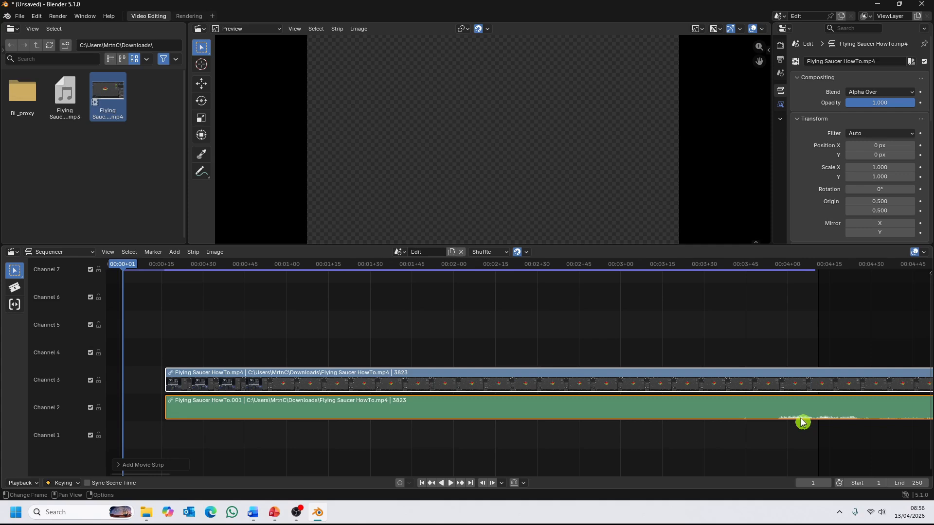
Play the sequence to preview the imported clip, and stop playback
key(space)
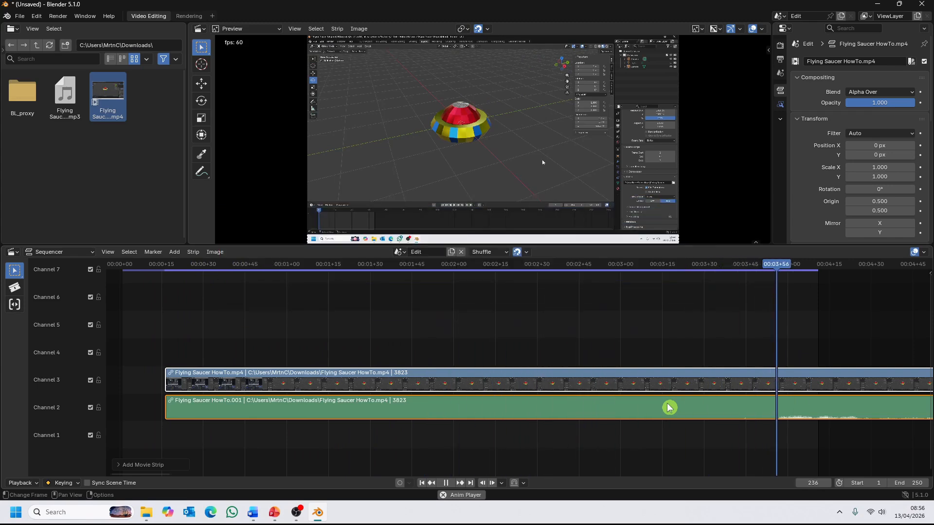
key(space)
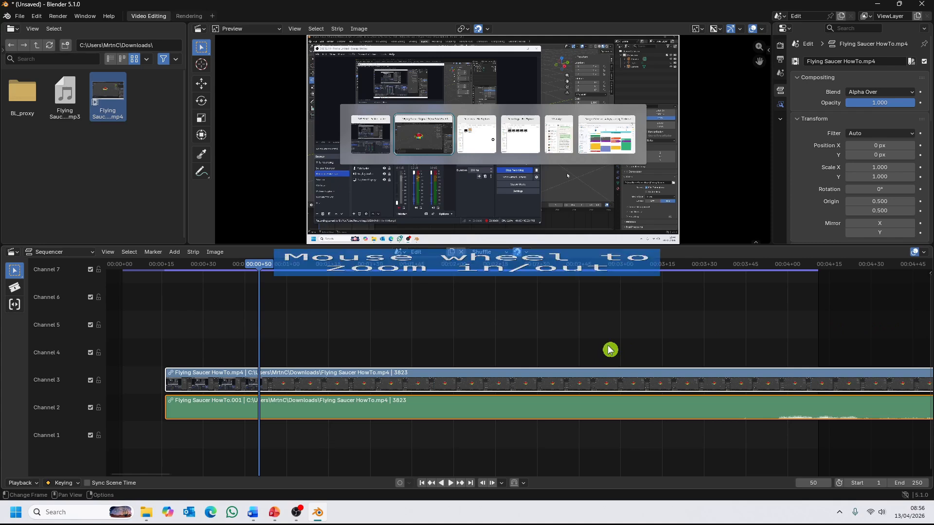
Move the playhead to the end of the movie strip, at 01:03+54
scroll(611, 333, down, 2)
scroll(612, 334, down, 5)
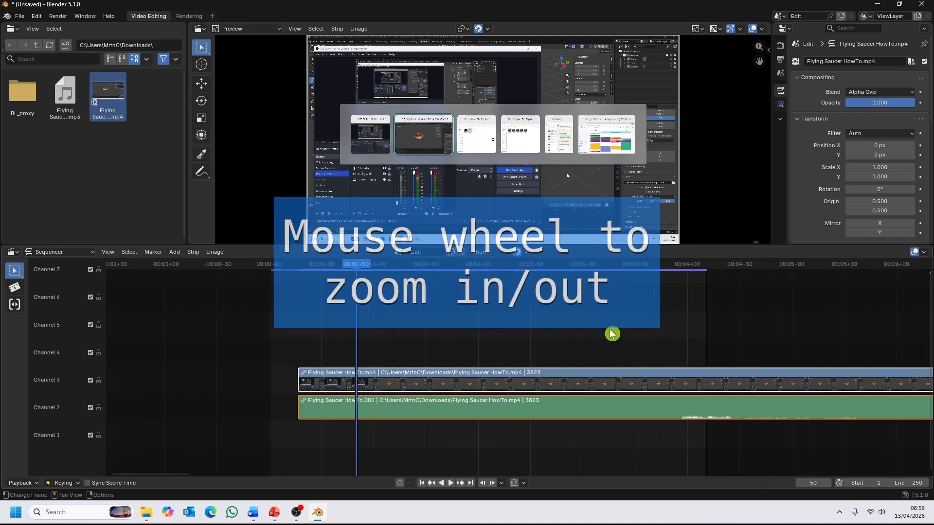
scroll(602, 339, down, 6)
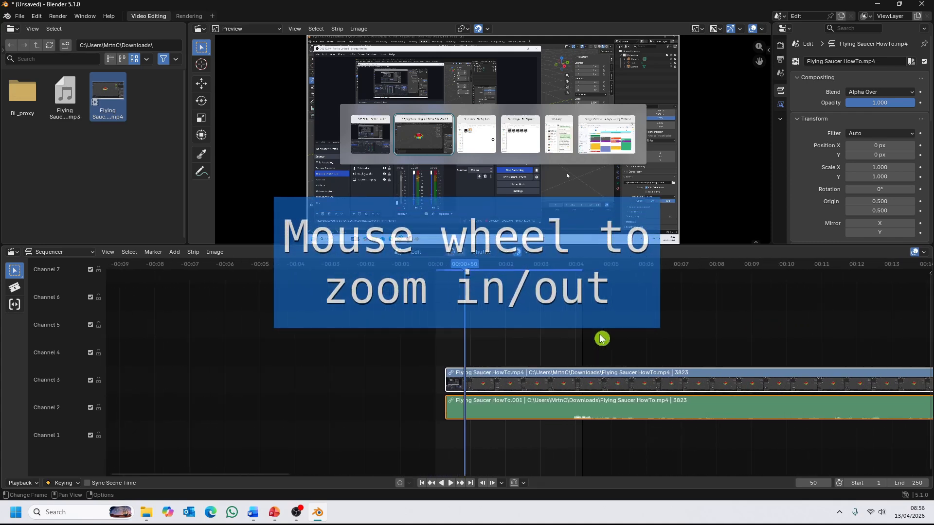
scroll(600, 338, down, 4)
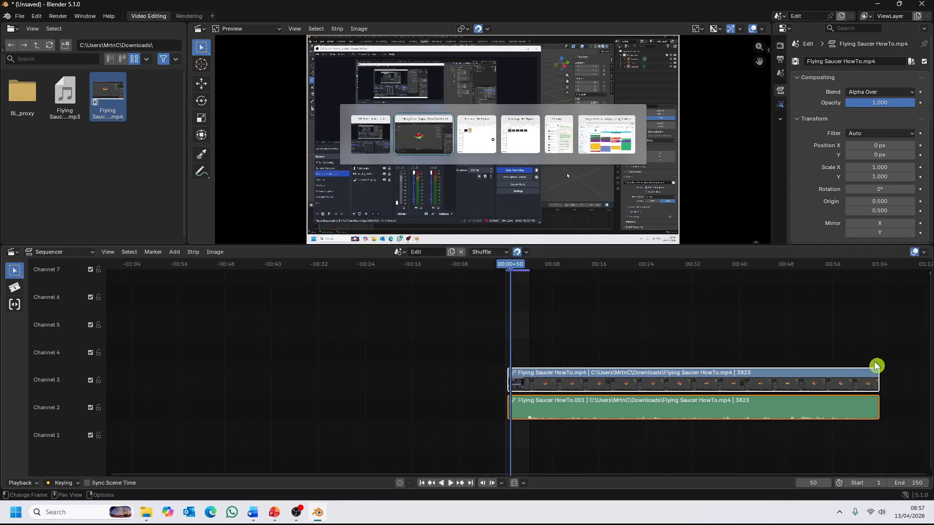
click(515, 268)
drag(515, 268, 881, 285)
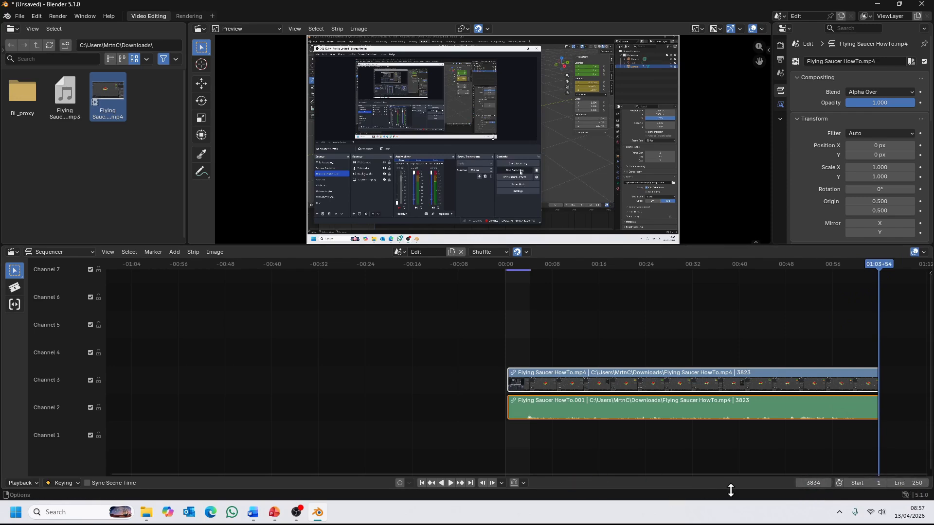
Set the scene's end frame to 1000
click(910, 482)
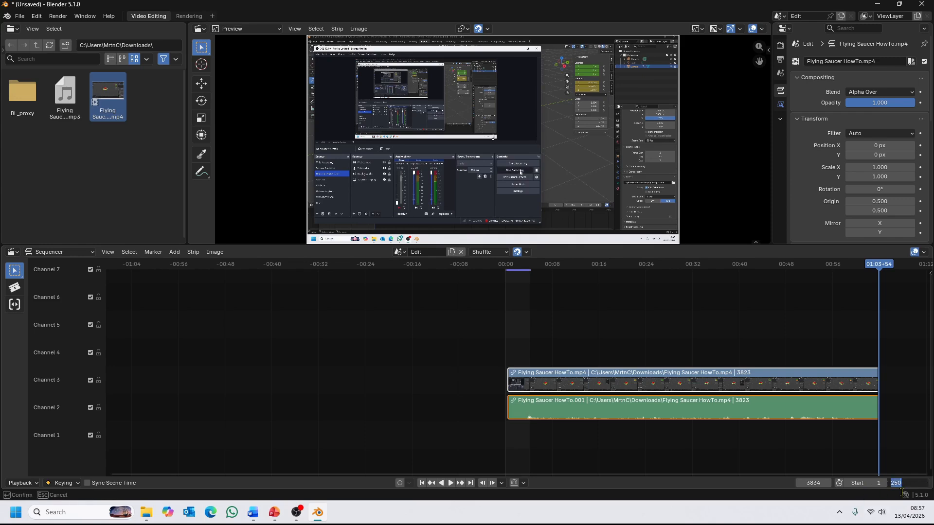
text(100)
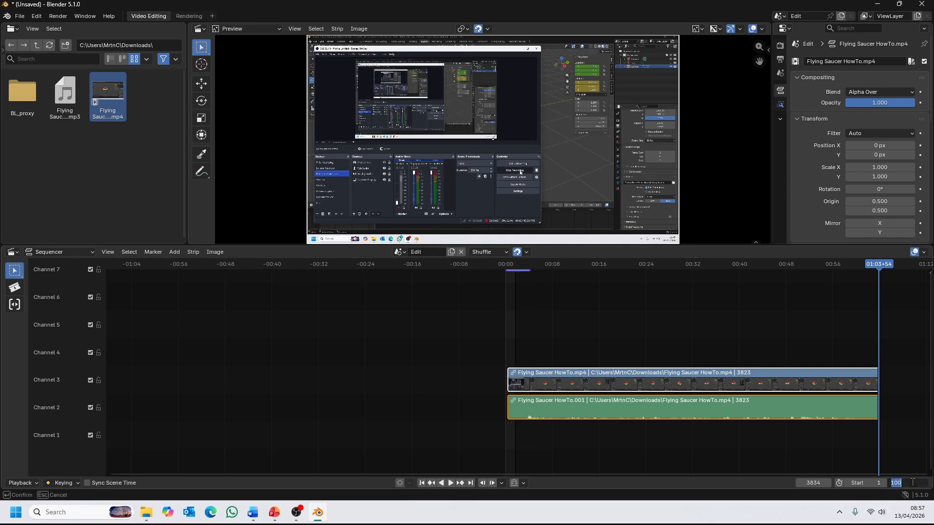
text(1000)
key(Return)
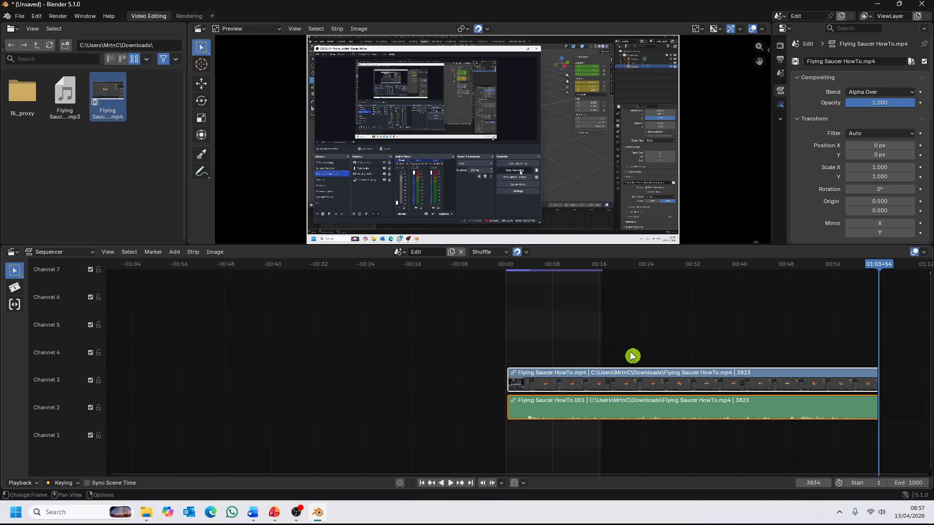
Copy the current frame number and paste it as the scene's end frame
click(813, 483)
key(ctrl+c)
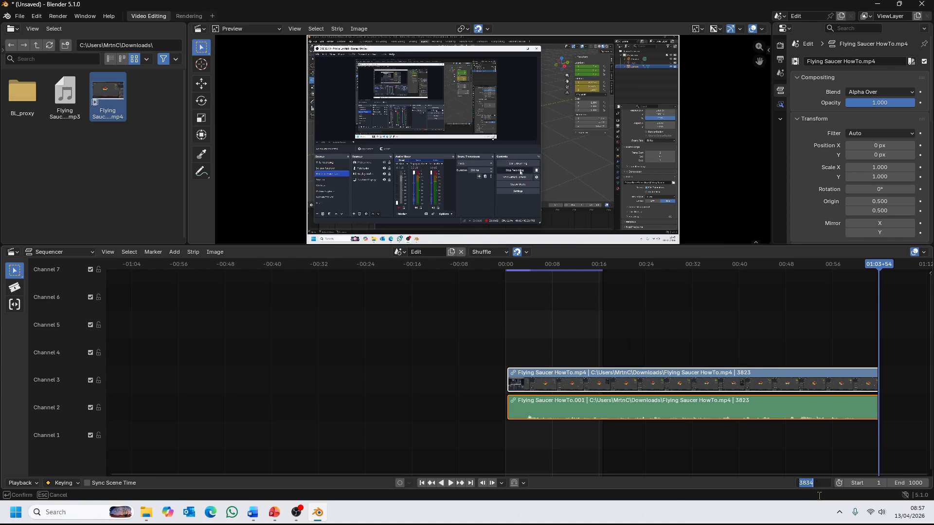
click(915, 483)
click(908, 483)
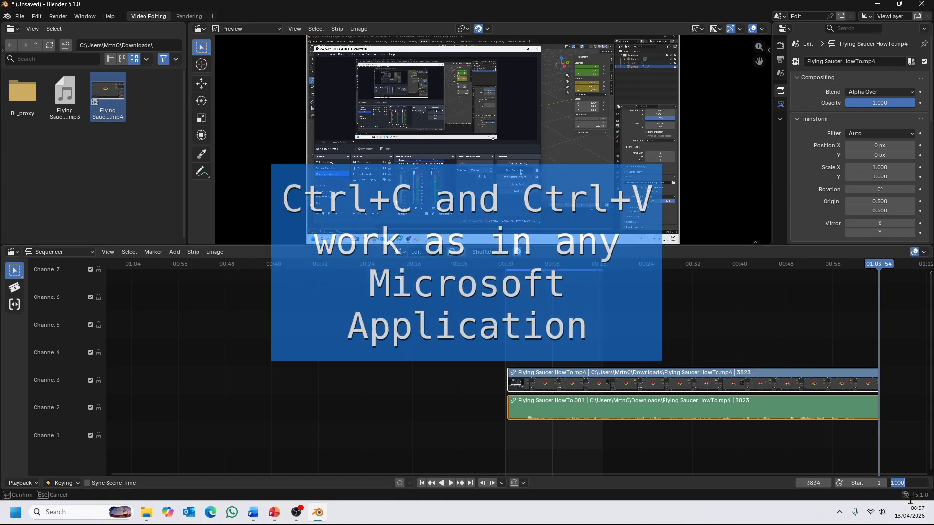
key(ctrl+v)
Replace the scene's end frame value with 2500
key(BackSpace)
key(BackSpace)
key(BackSpace)
key(BackSpace)
text(25)
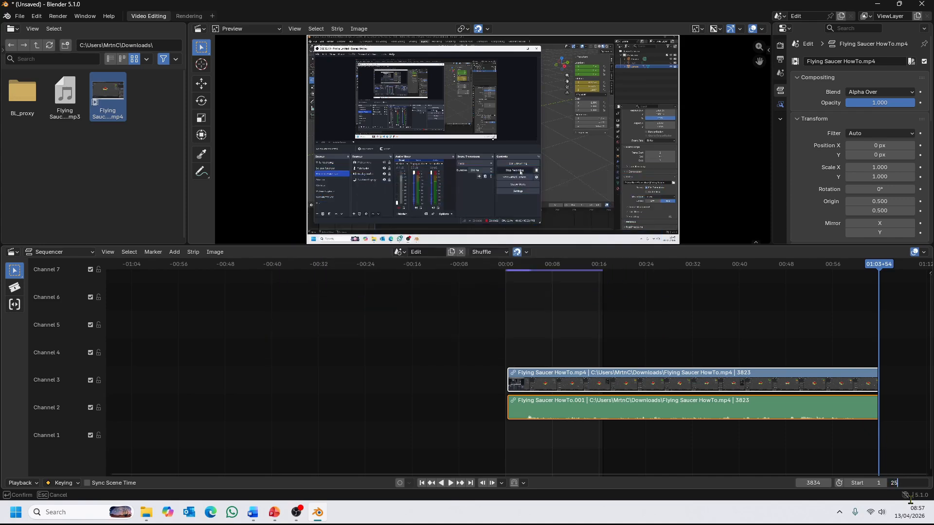
text(00)
key(Return)
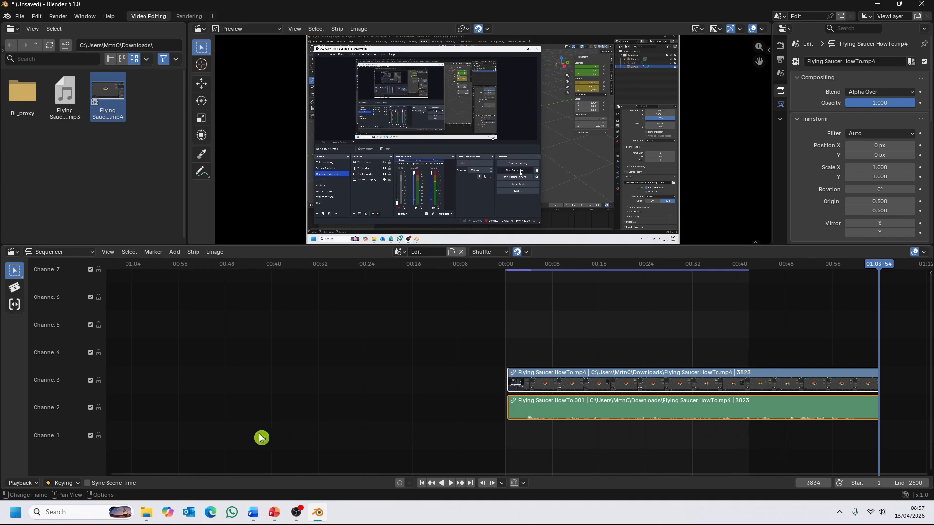
Set the scene's end frame from the playhead's current frame, 3834, using the playback options
click(22, 483)
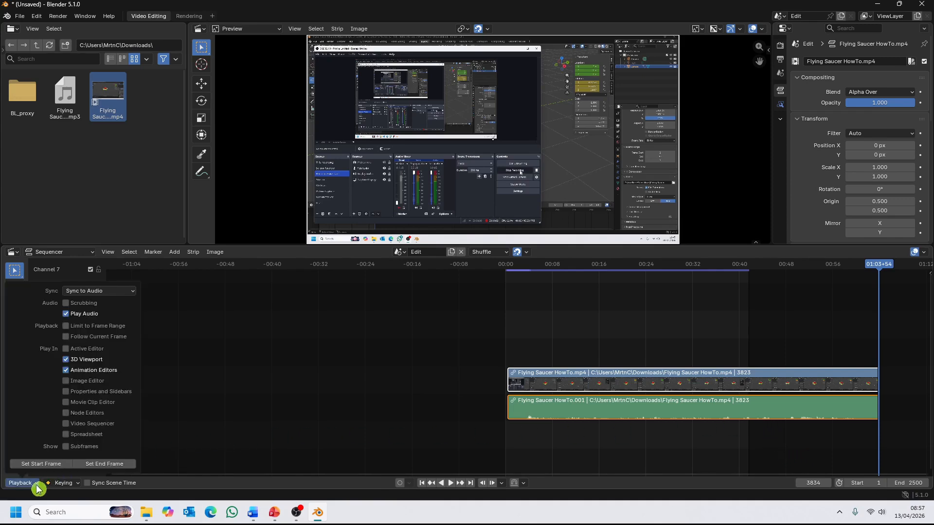
click(104, 465)
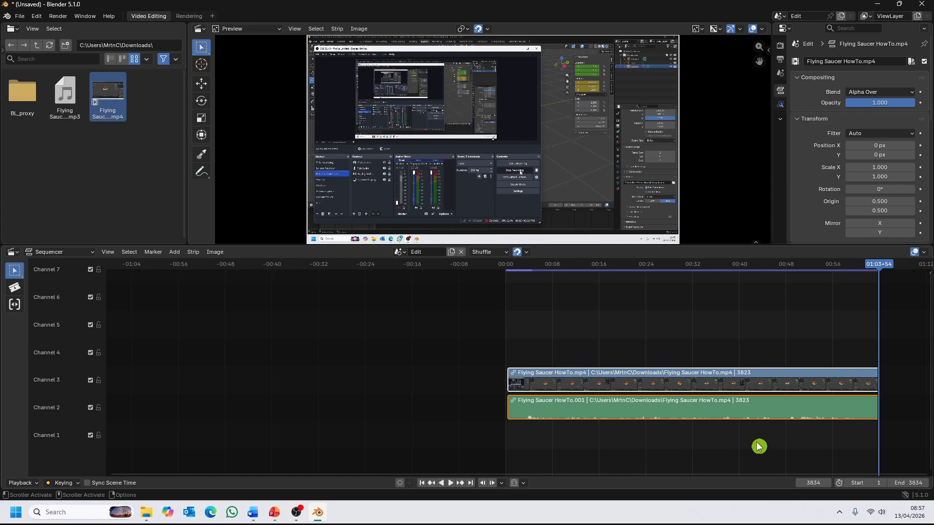
Frame the selected video and audio strips so that they fill the sequencer view
drag(392, 474, 557, 480)
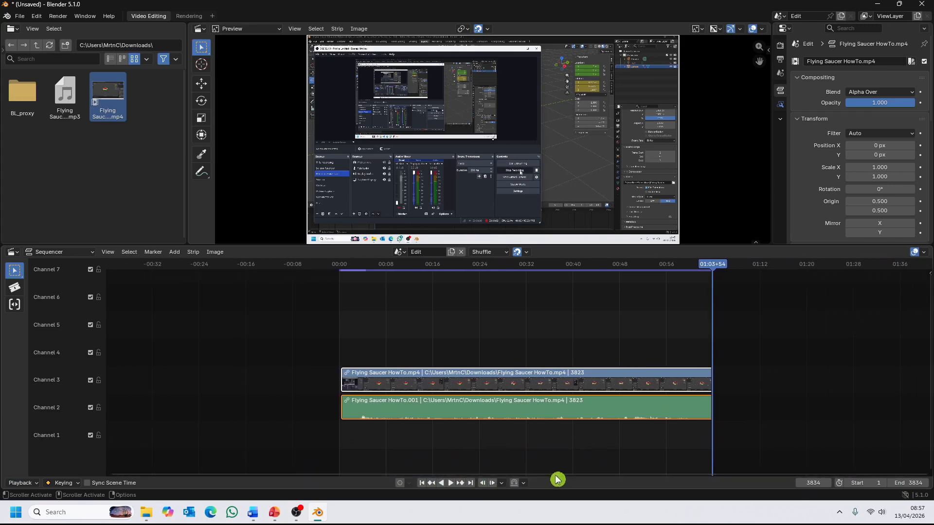
scroll(592, 440, up, 1)
scroll(592, 441, down, 1)
scroll(592, 441, up, 1)
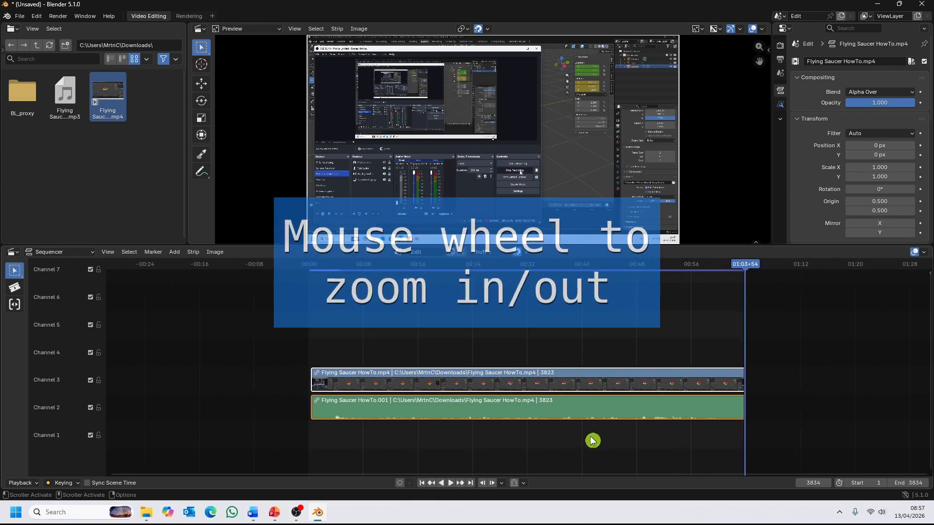
scroll(592, 441, down, 1)
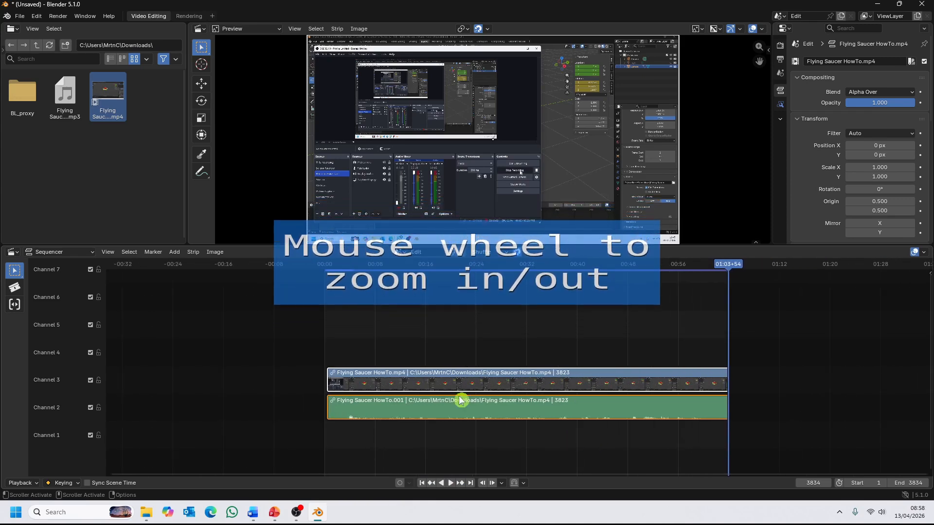
click(108, 252)
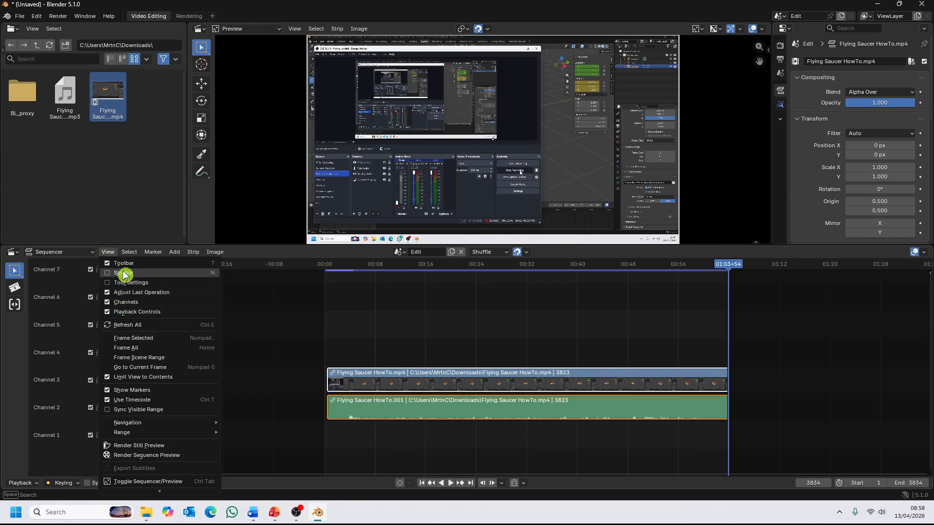
click(140, 338)
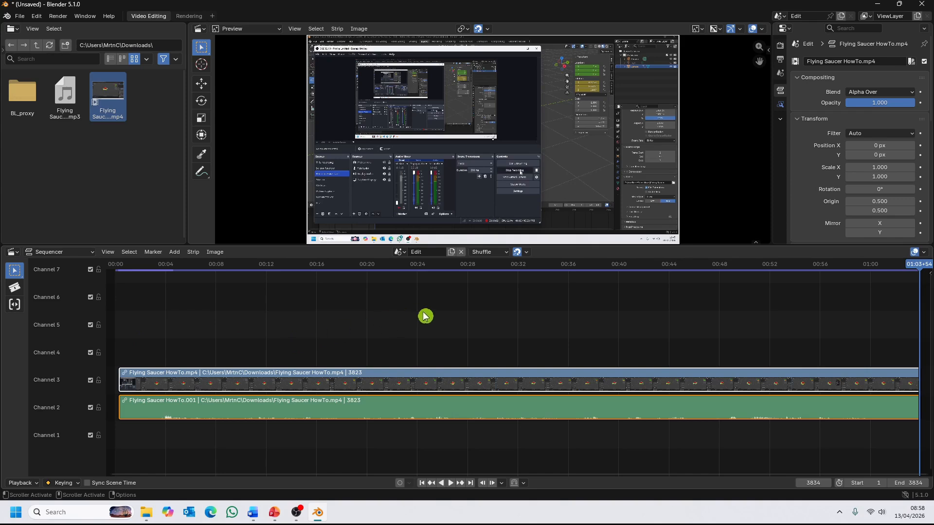
Select the linked video and audio strips and slide them earlier, so that they start about 3.5 seconds before 00:00
click(429, 333)
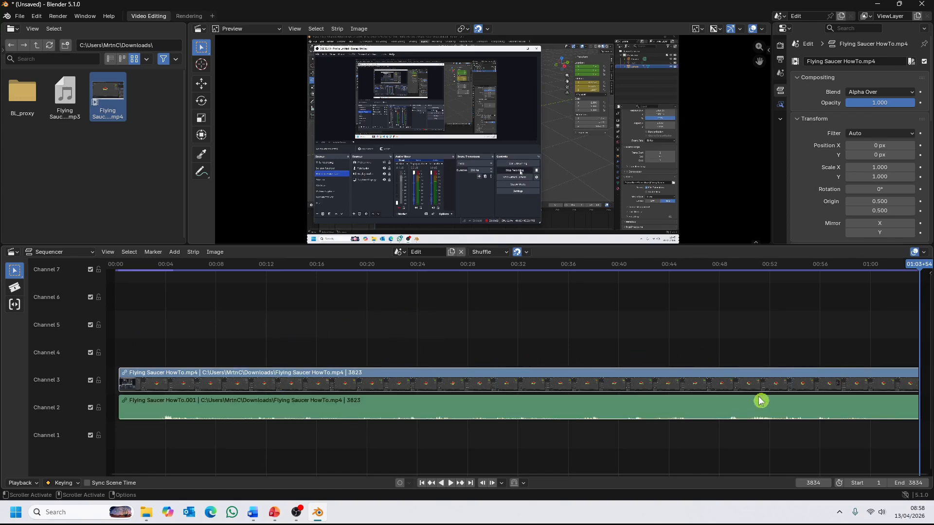
click(448, 383)
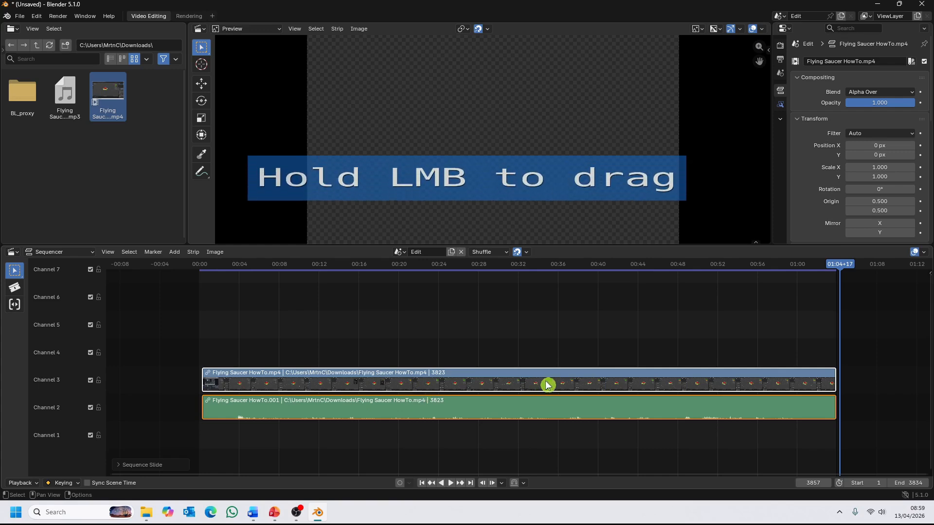
drag(543, 381, 507, 384)
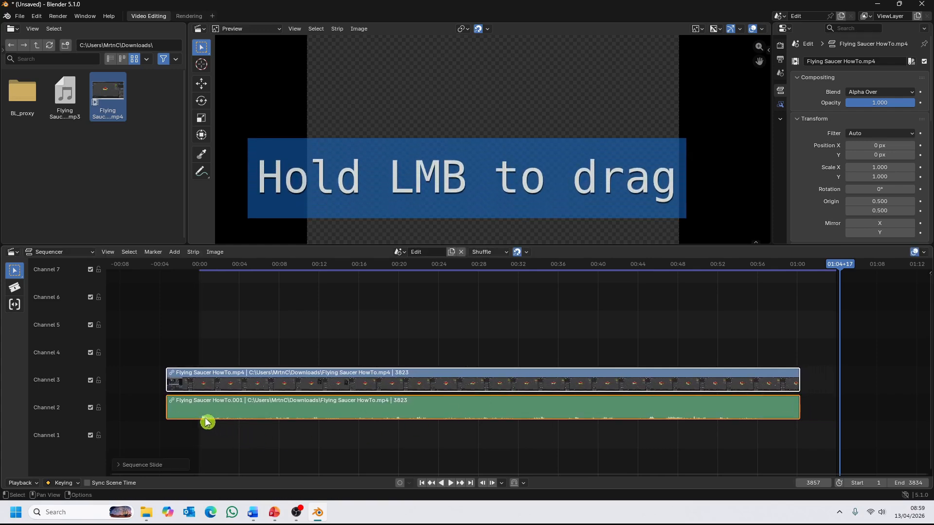
Jump to the first frame, play the shifted strips briefly, and stop playback
click(422, 482)
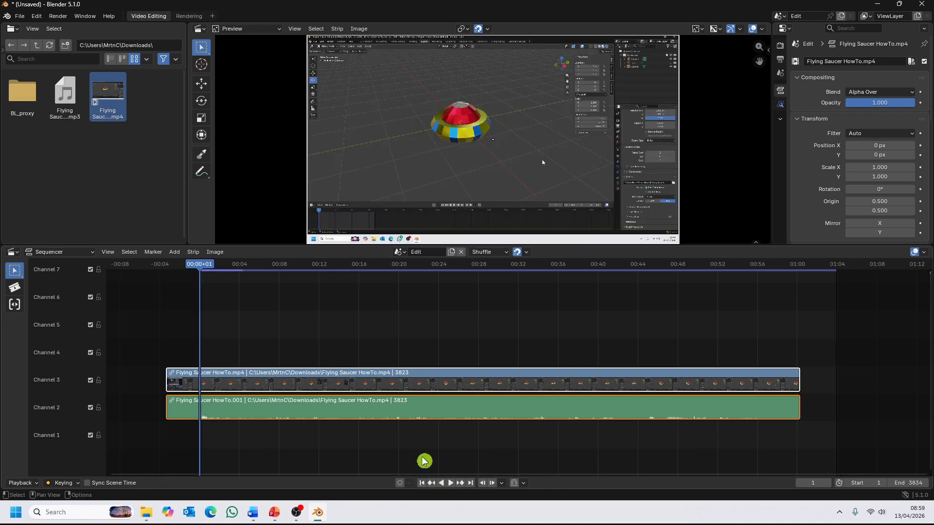
key(space)
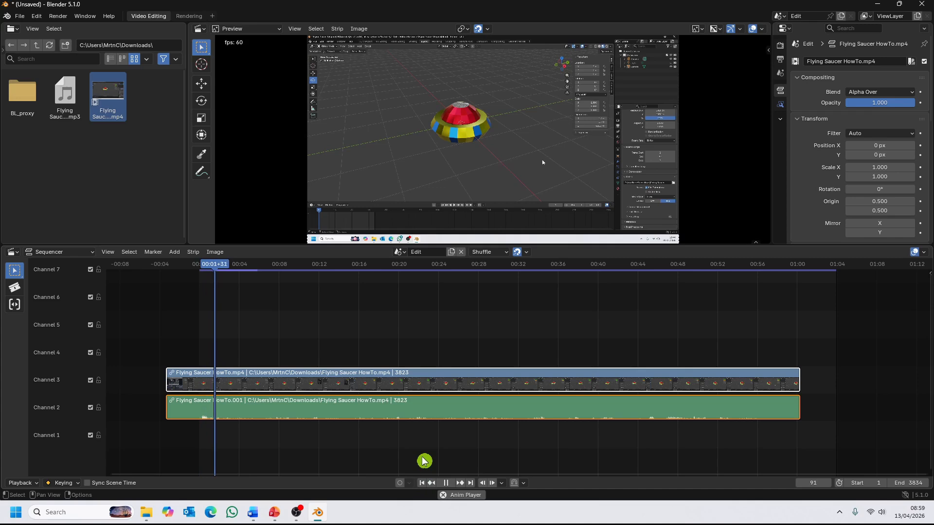
key(space)
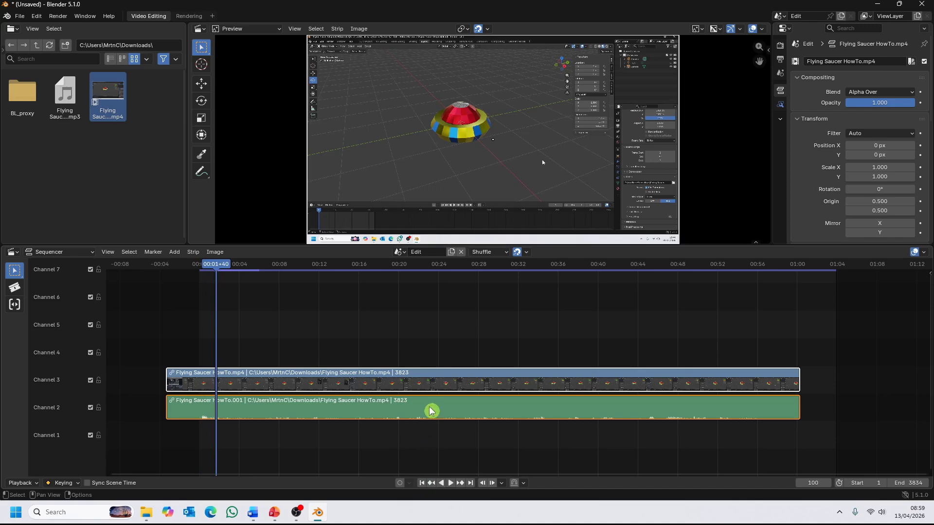
Slide both strips later to start at about 00:04 and split them at 00:06+57
drag(431, 409, 504, 411)
drag(219, 266, 269, 282)
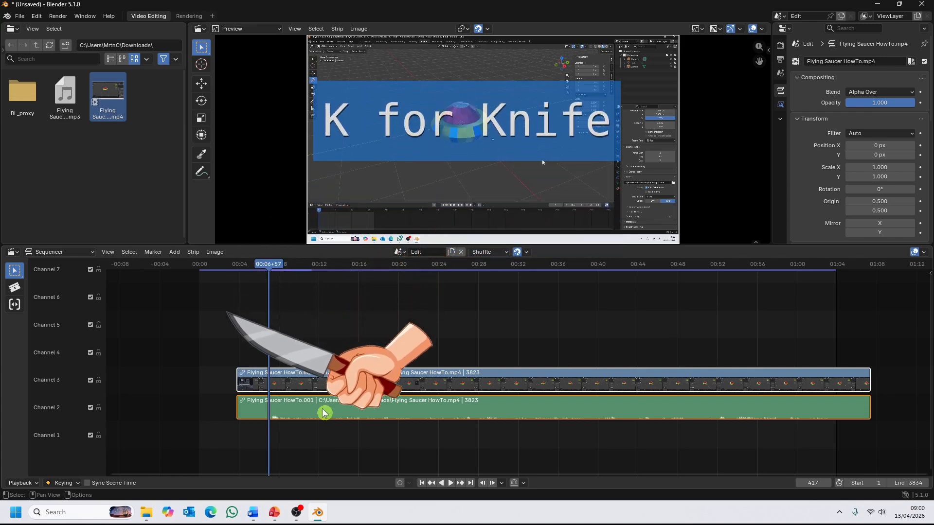
key(k)
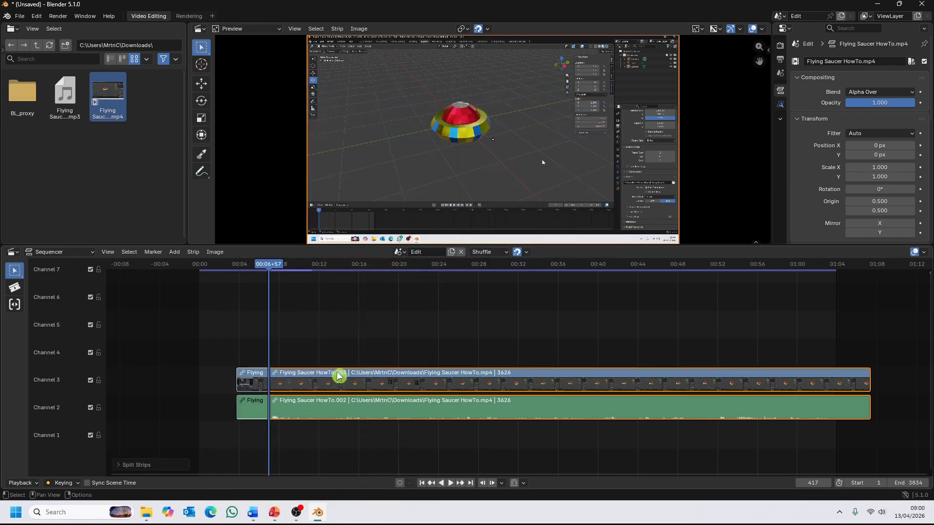
Delete the short video and audio segments before the split
click(251, 384)
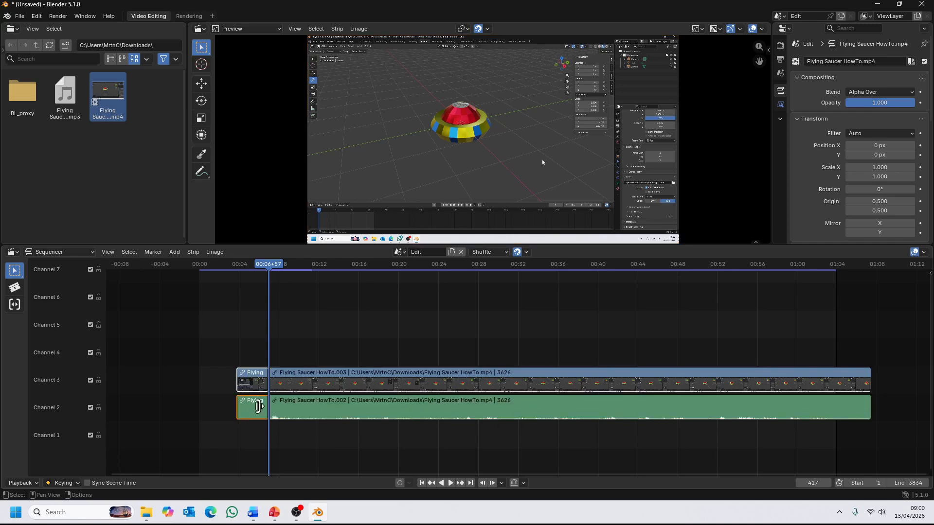
key(Delete)
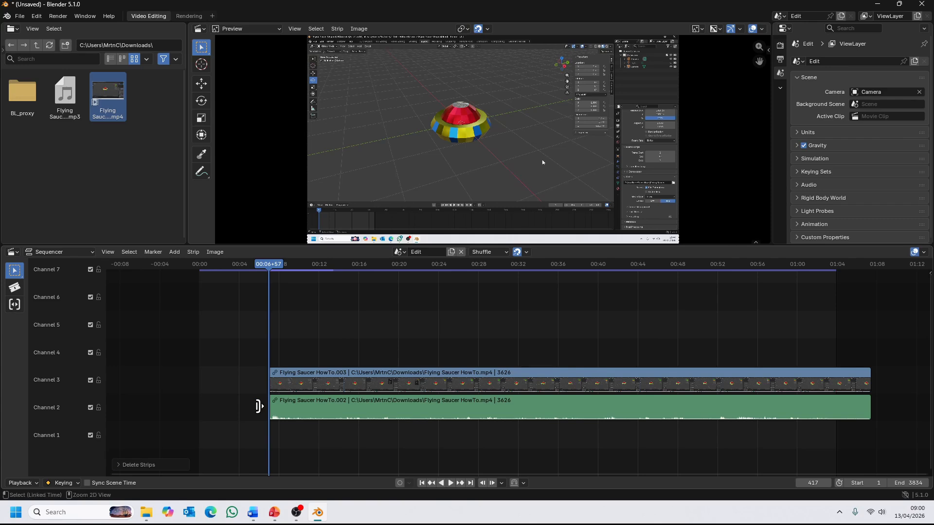
Undo the last deletion and split, and repeat both at 00:06+57 to remove the opening video and audio segments
key(ctrl+z)
key(ctrl+z)
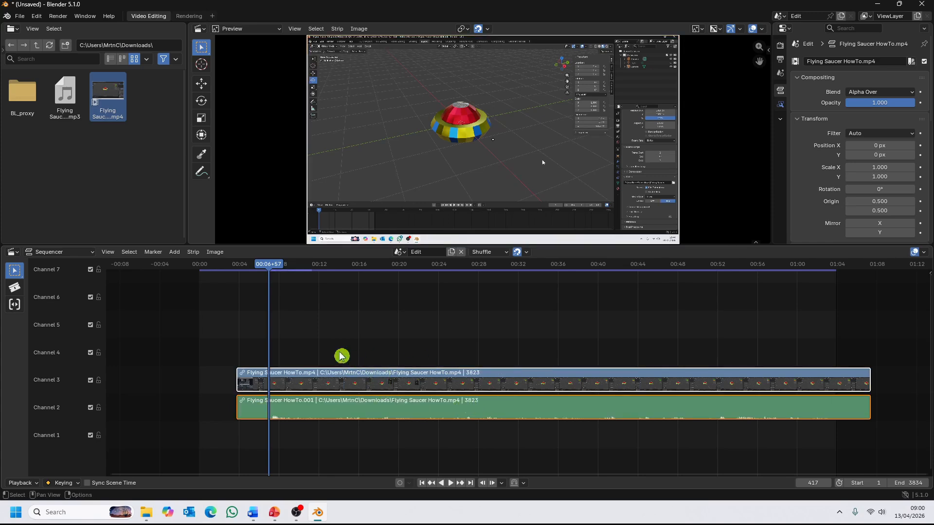
click(249, 405)
key(k)
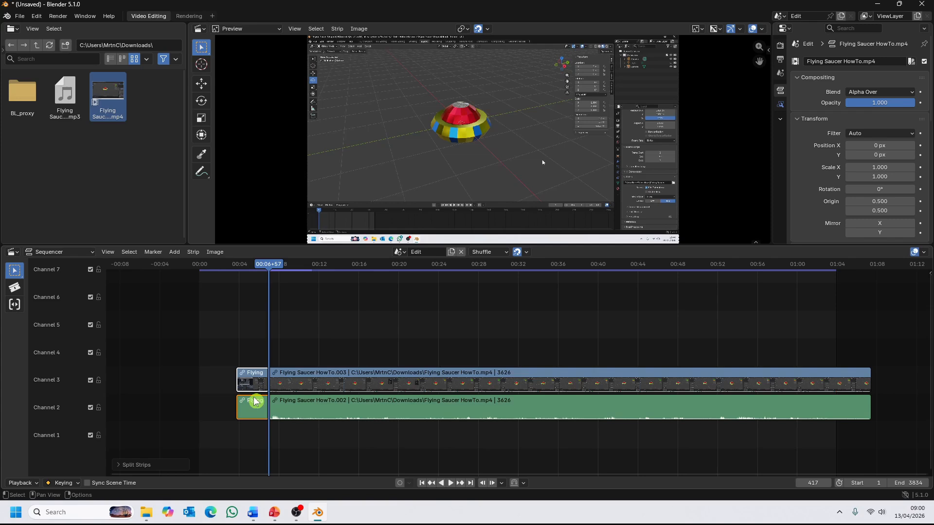
key(Delete)
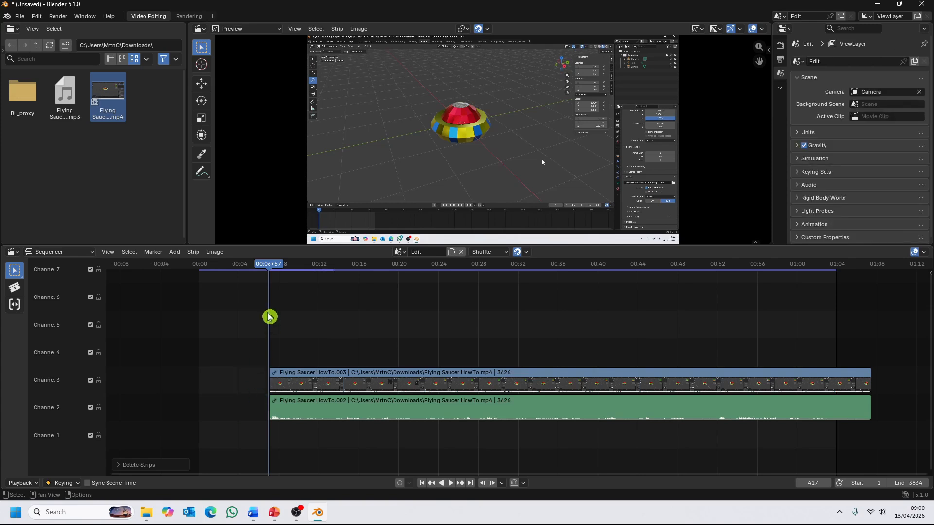
Split the linked video and audio strips at 01:03+22 and delete the segments after the split
drag(269, 267, 830, 353)
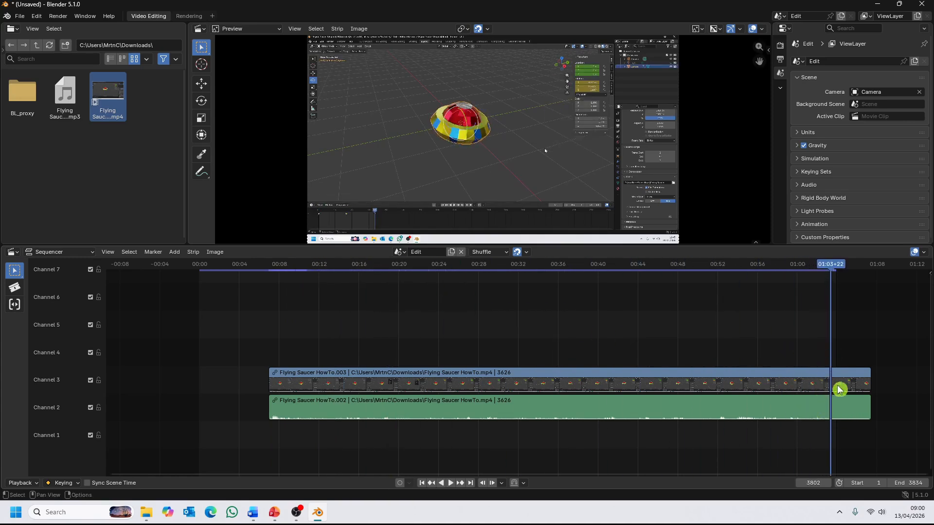
click(850, 411)
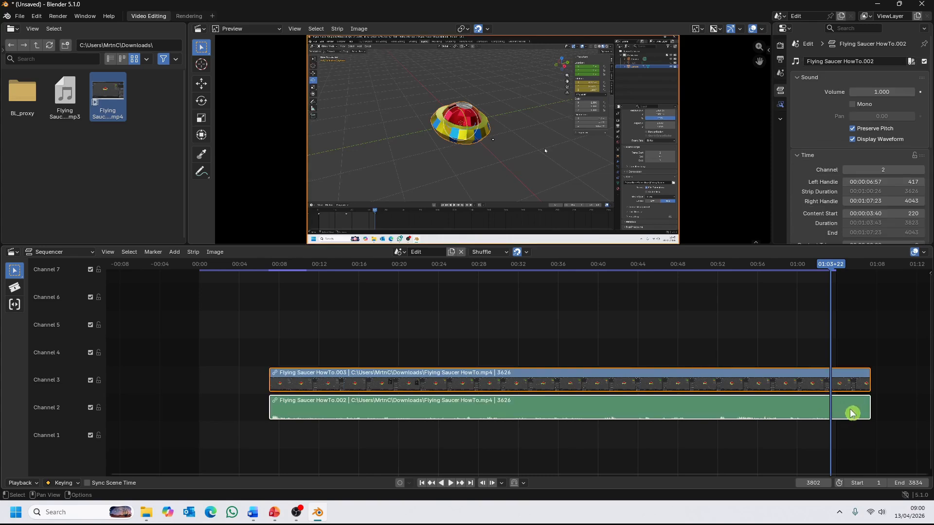
key(k)
key(Delete)
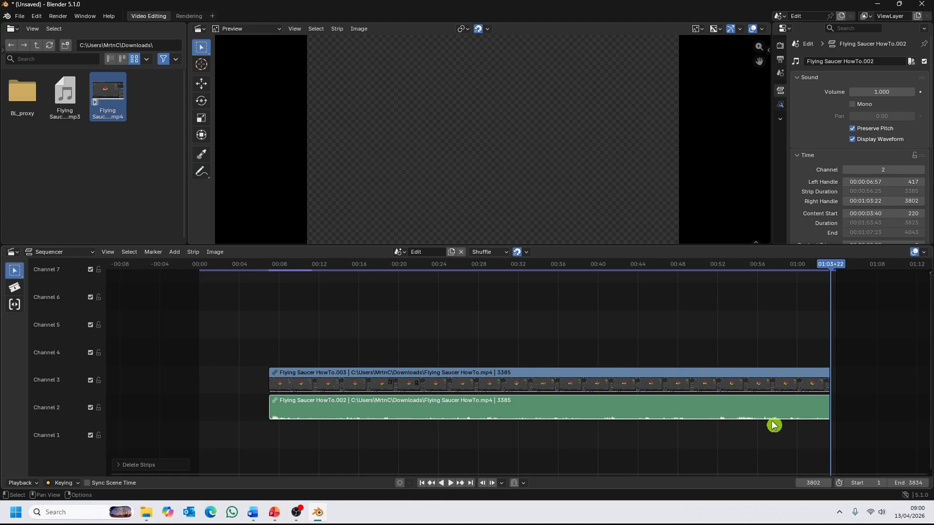
Jump back and forth between the start and the end of the trimmed strips
key(Page_Up)
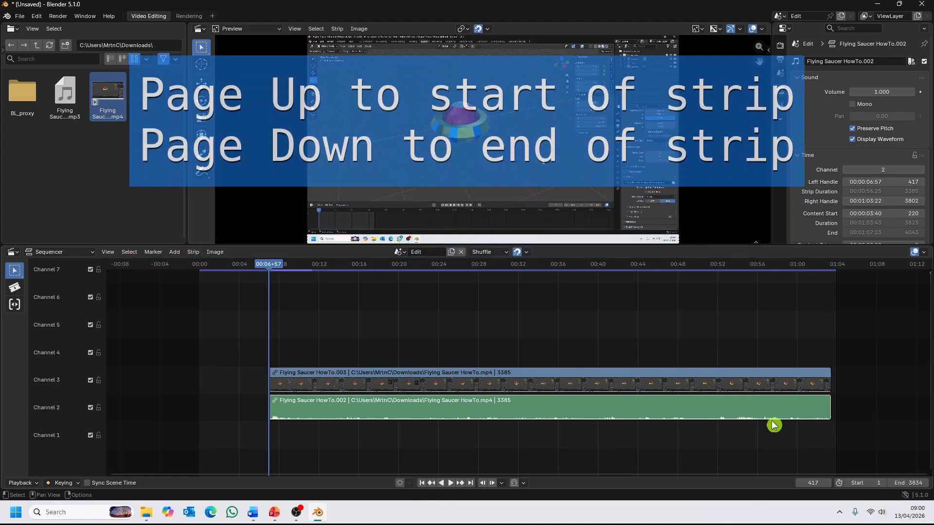
key(Page_Down)
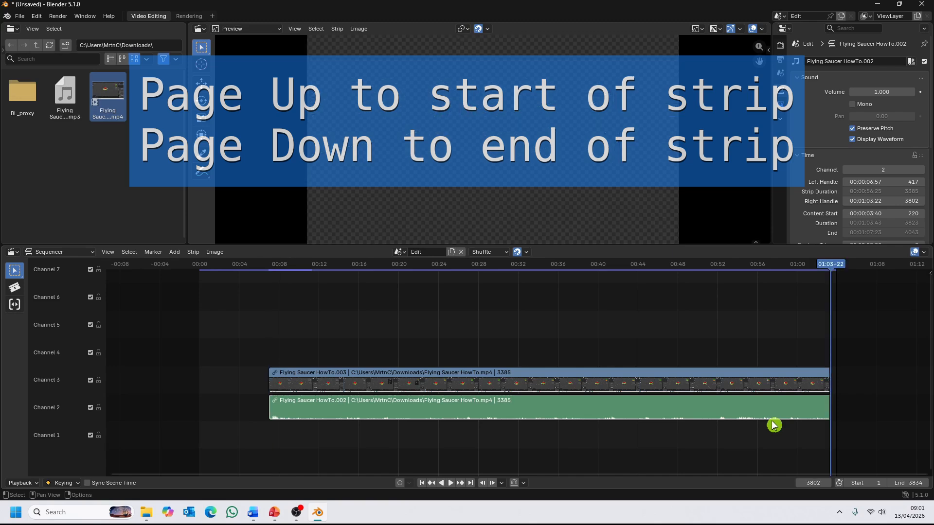
key(Page_Up)
key(Page_Down)
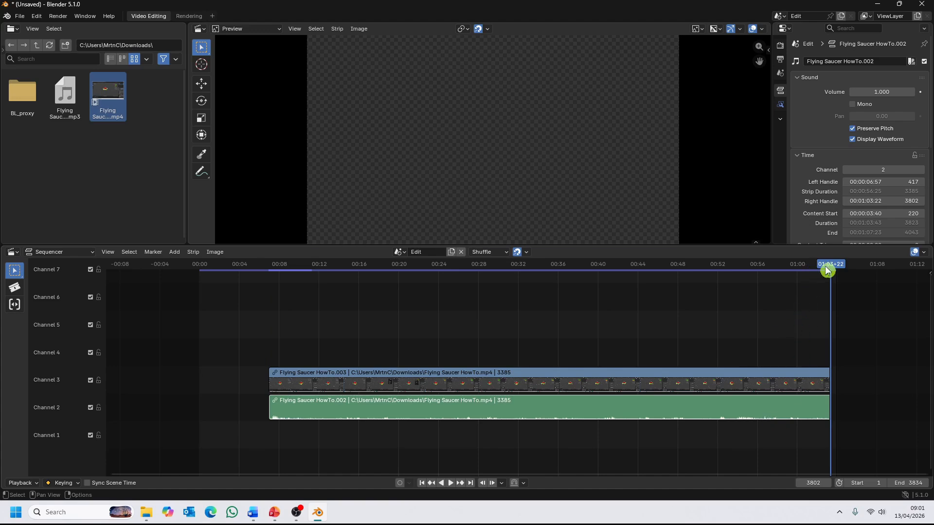
Snap both trimmed strips to the first frame and play them through until just past their end
drag(827, 271, 242, 300)
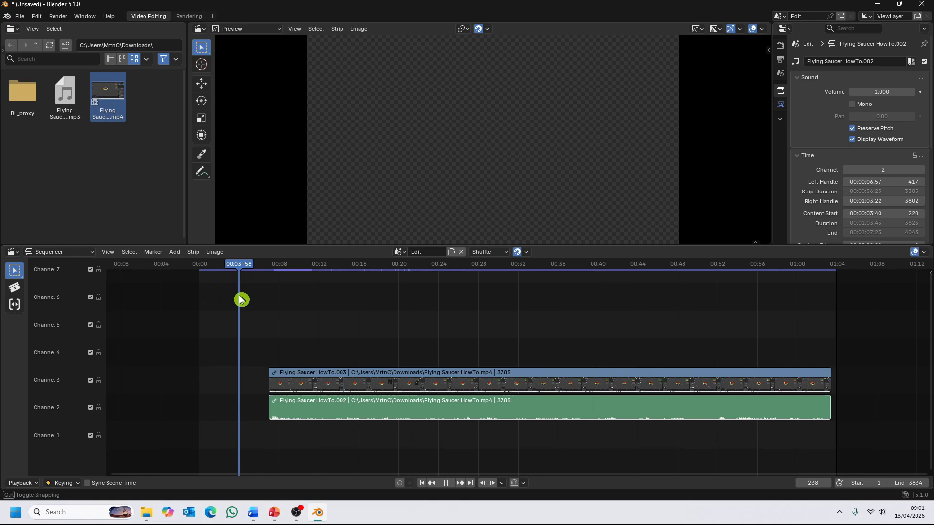
click(422, 483)
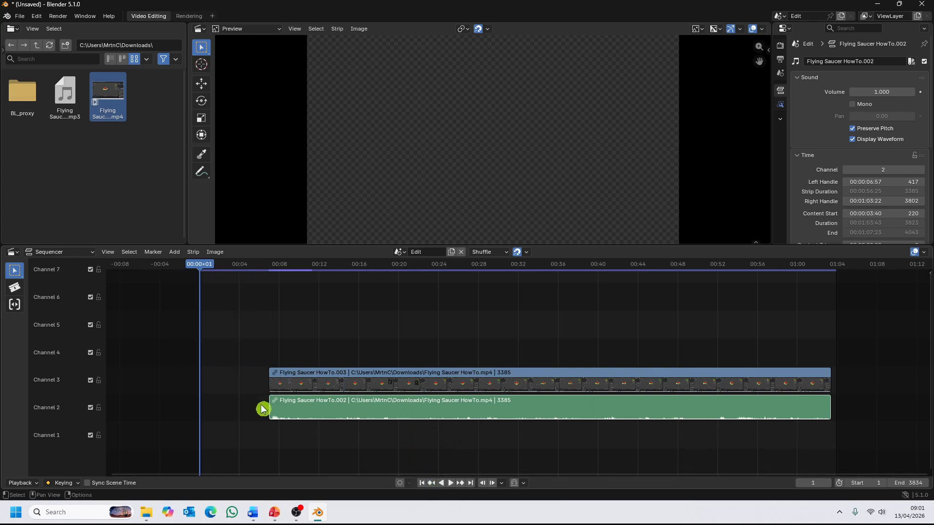
click(560, 384)
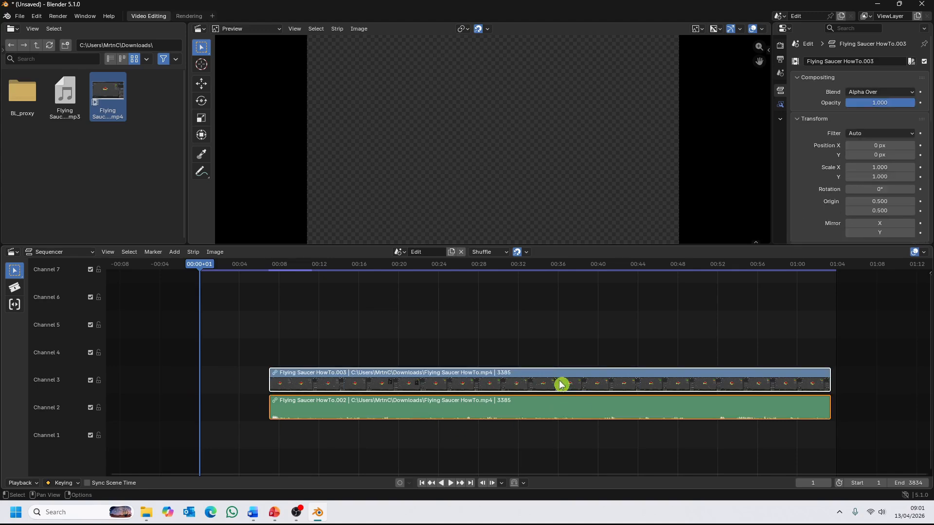
drag(560, 384, 537, 384)
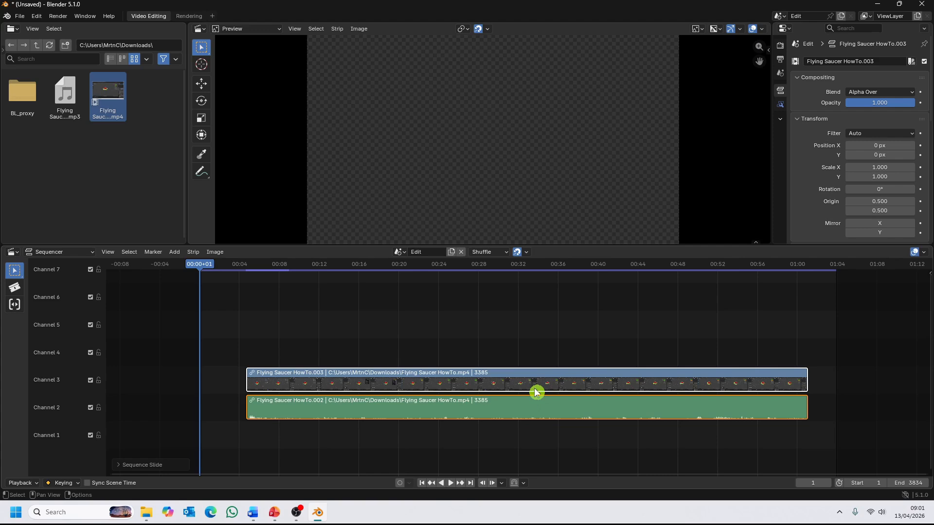
key(shift+s)
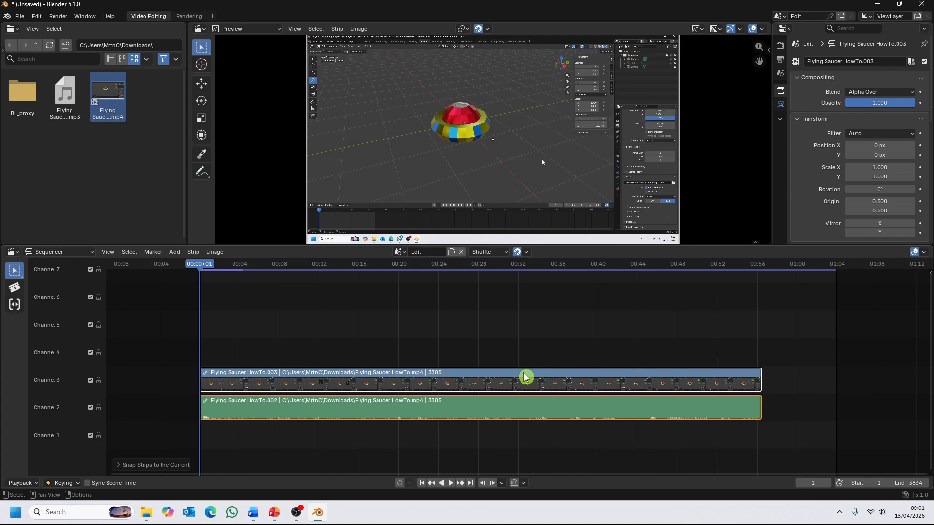
key(space)
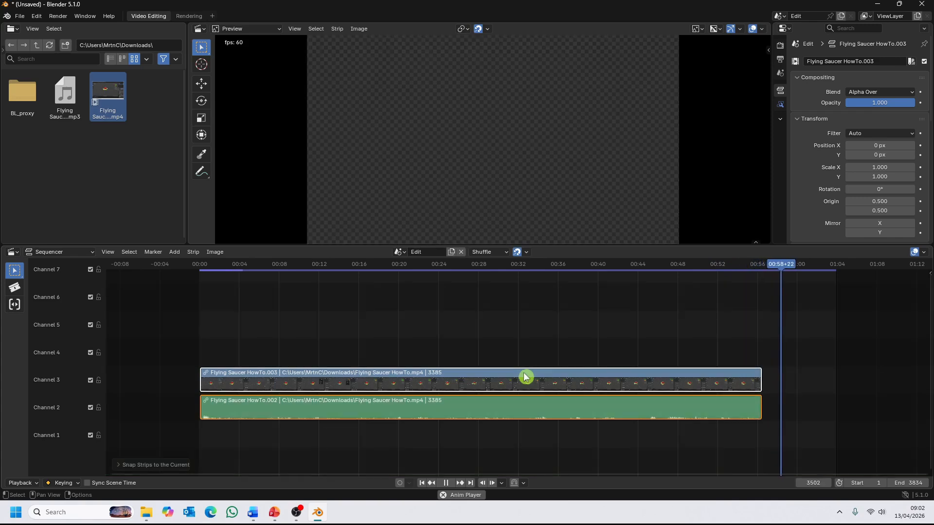
key(space)
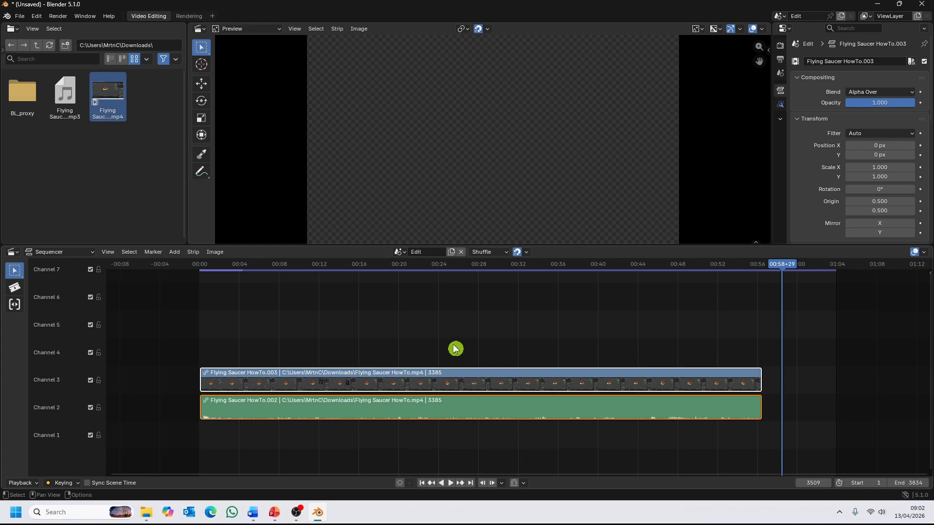
Soft-split both strips at 00:22+29 and move the later segments to channels 4 and 5, starting at about 00:34
drag(775, 264, 425, 312)
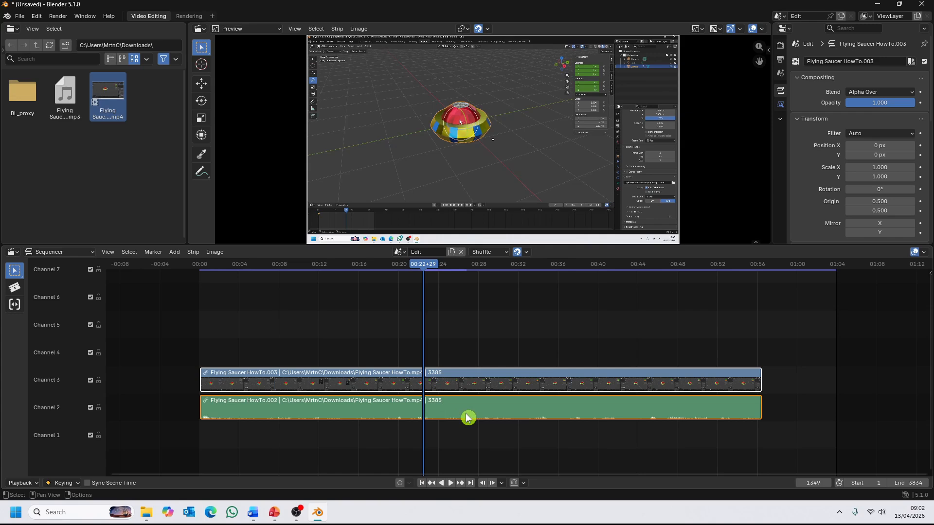
key(k)
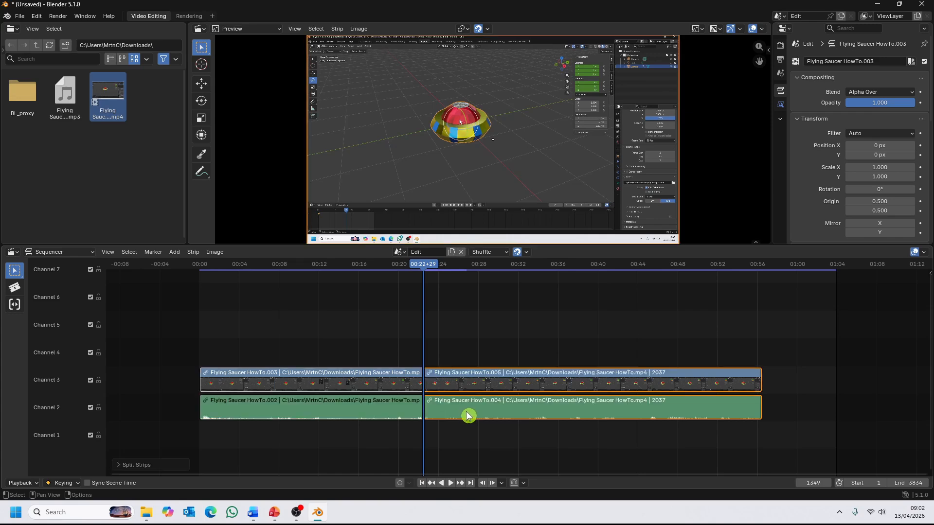
drag(467, 417, 581, 351)
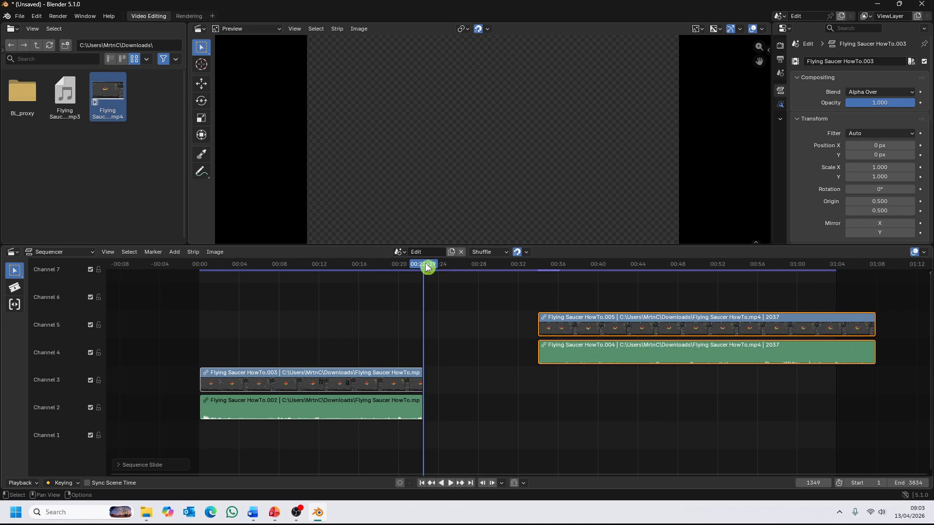
Extend the end of the first video and audio segments to about 00:31+05 and preview the footage across the former cut
drag(425, 263, 407, 263)
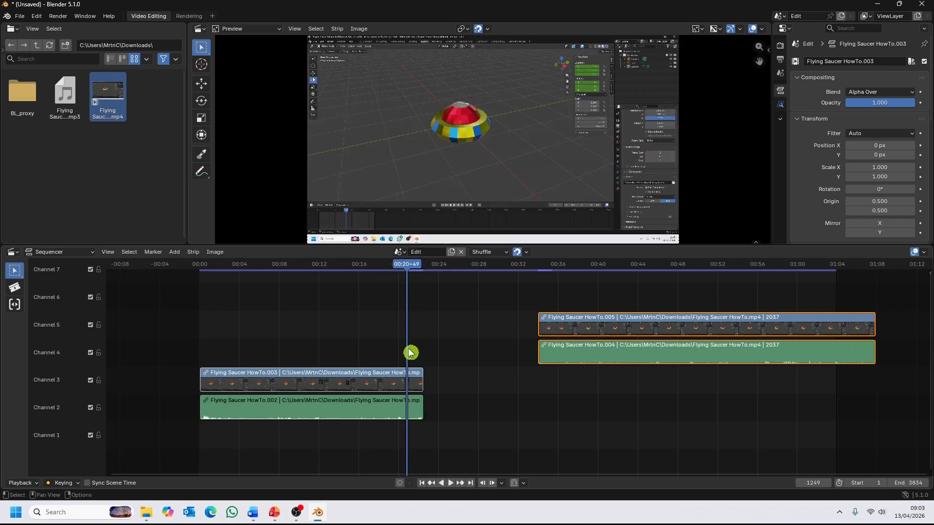
click(413, 403)
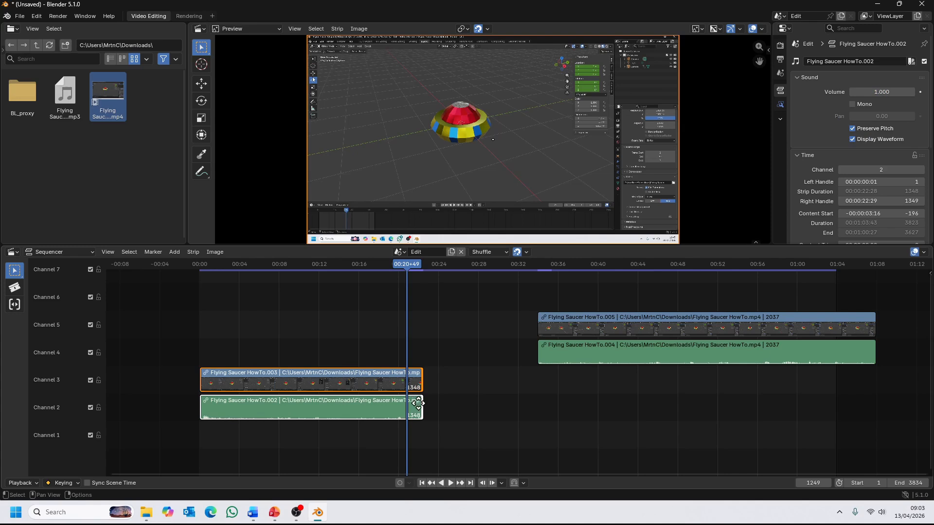
drag(417, 405, 503, 412)
key(space)
drag(410, 271, 431, 309)
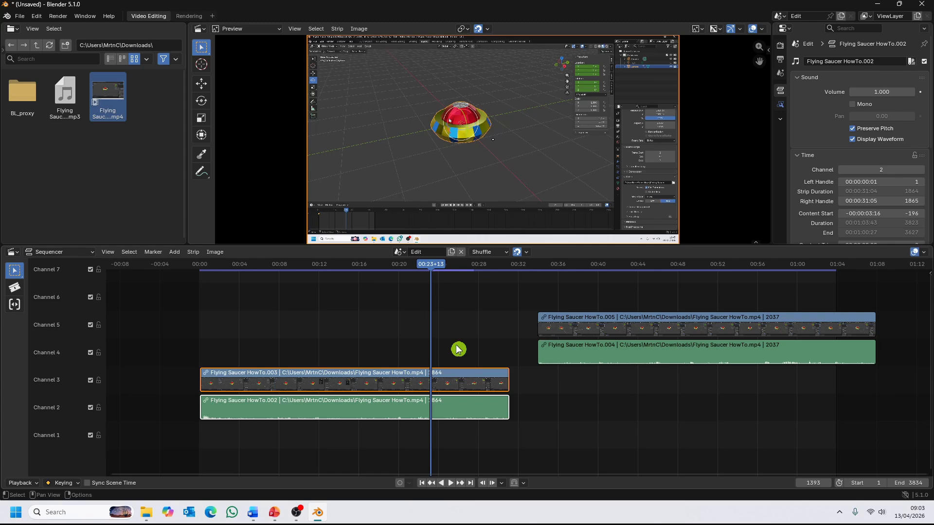
Undo the extension, the segment move and the soft split, back to the unsplit video and audio strips
key(ctrl+z)
key(ctrl+z)
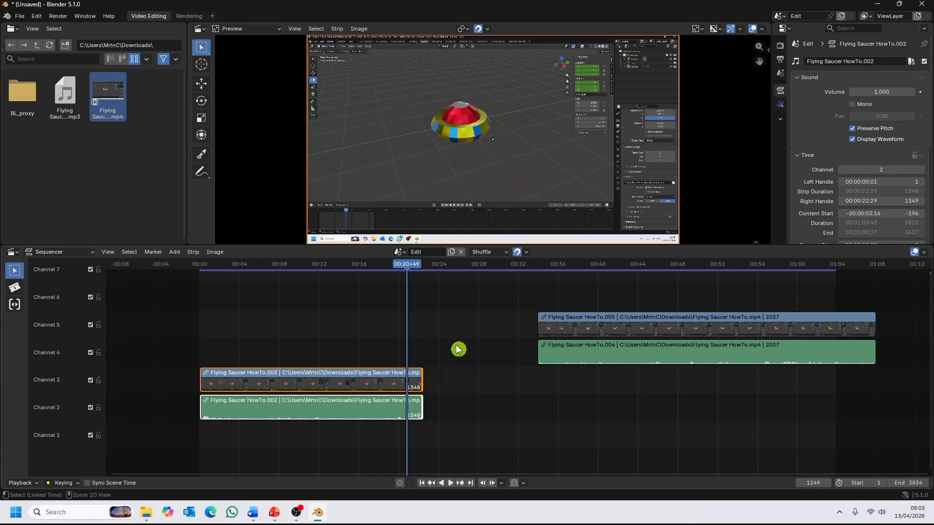
key(ctrl+z)
key(ctrl+z)
key(ctrl+z)
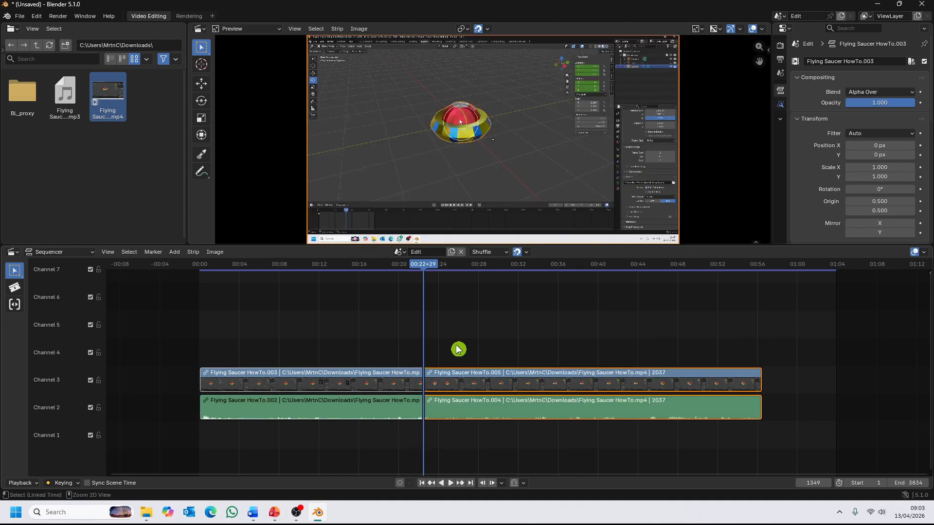
key(ctrl+z)
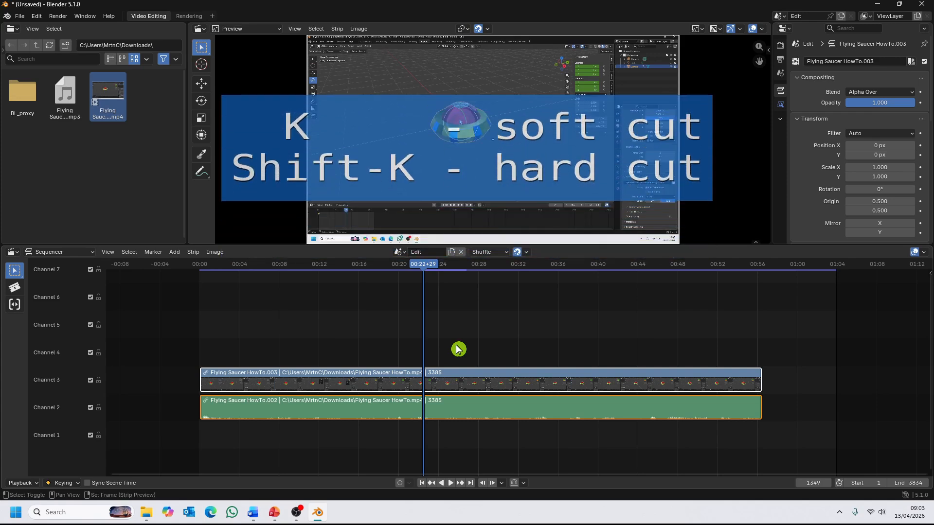
Hard-split both strips at 00:22+29 and move the later segments to channels 5 and 6, starting at about 00:30
key(k)
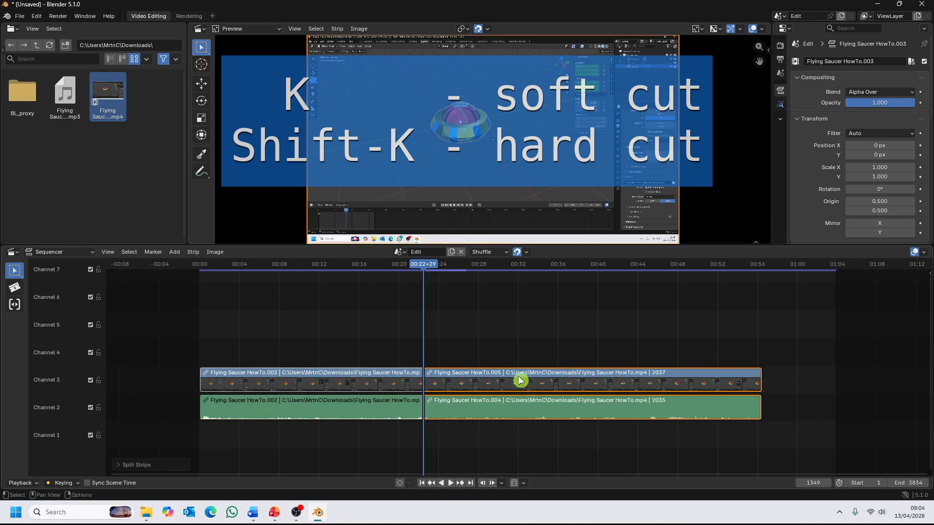
drag(520, 380, 592, 306)
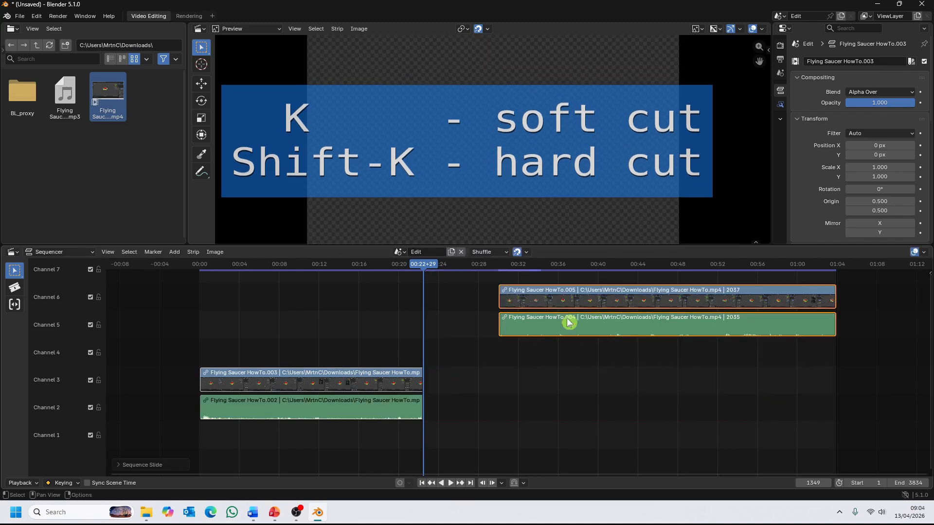
Extend the end of the first video and audio segments to 00:33+23, and play and scrub across the extended part
click(417, 405)
drag(416, 405, 532, 409)
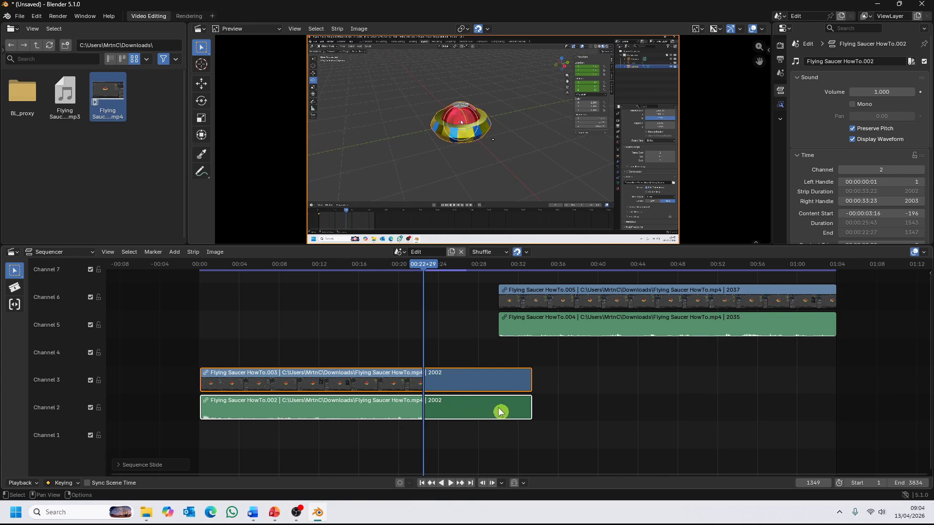
drag(423, 264, 415, 265)
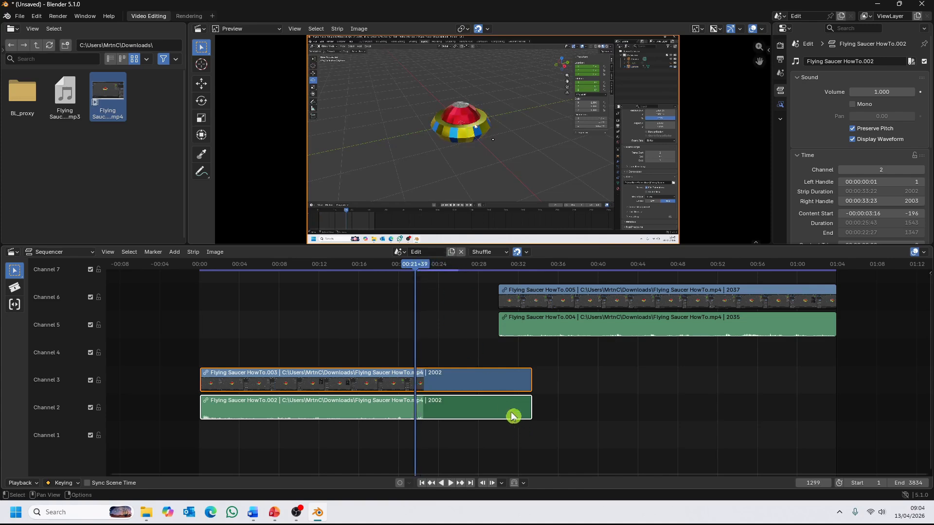
key(space)
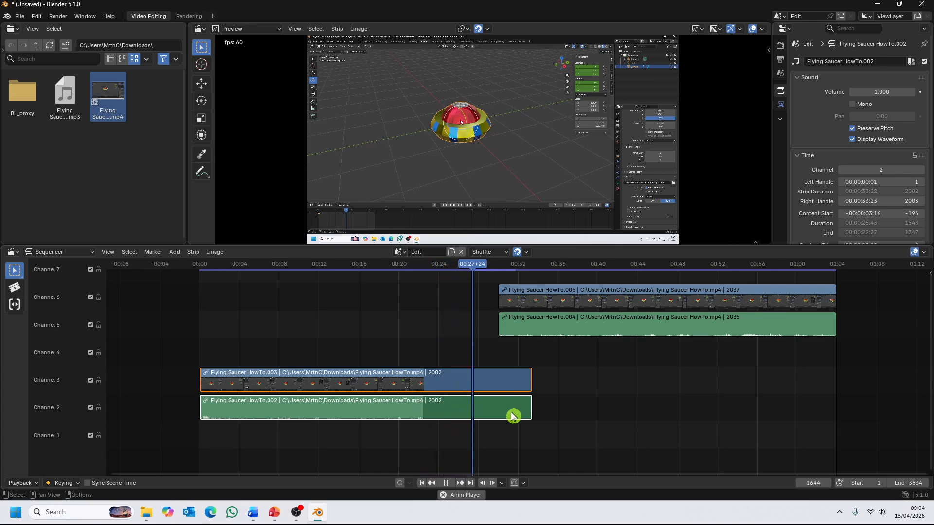
key(space)
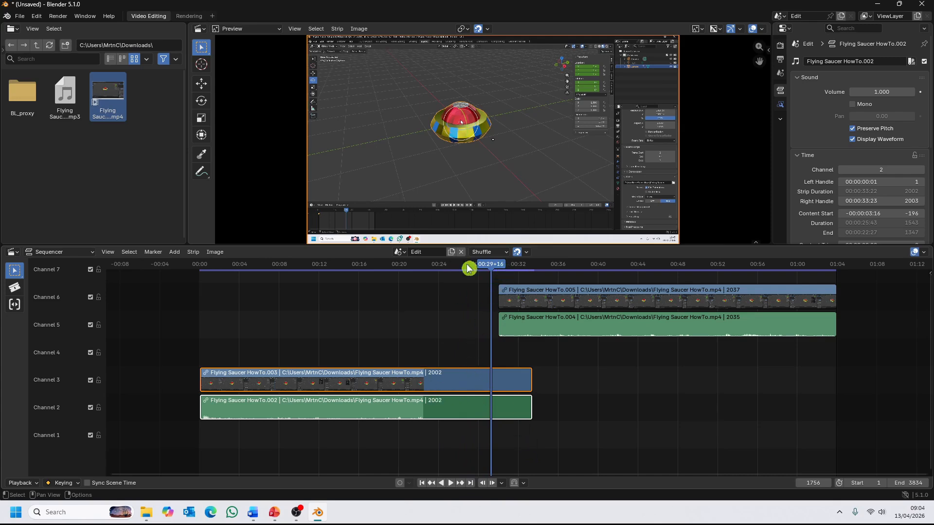
drag(492, 265, 457, 287)
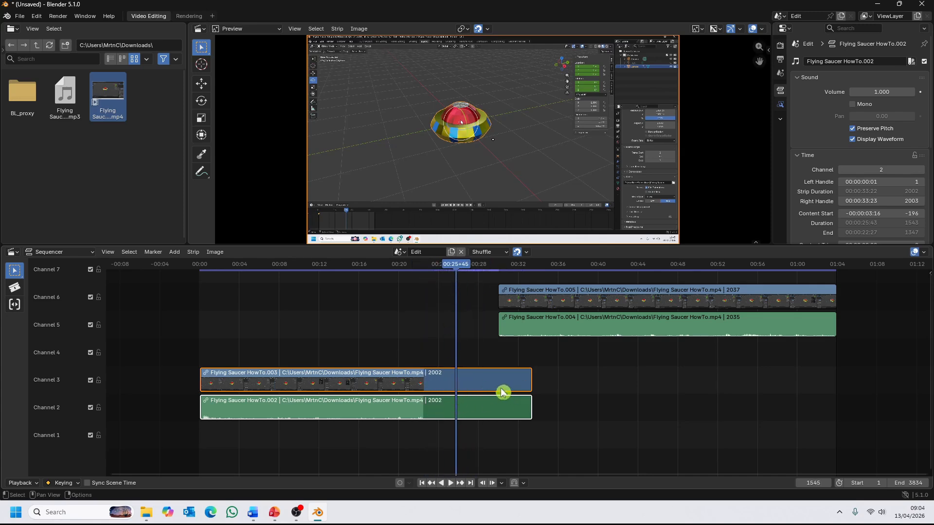
drag(465, 265, 424, 298)
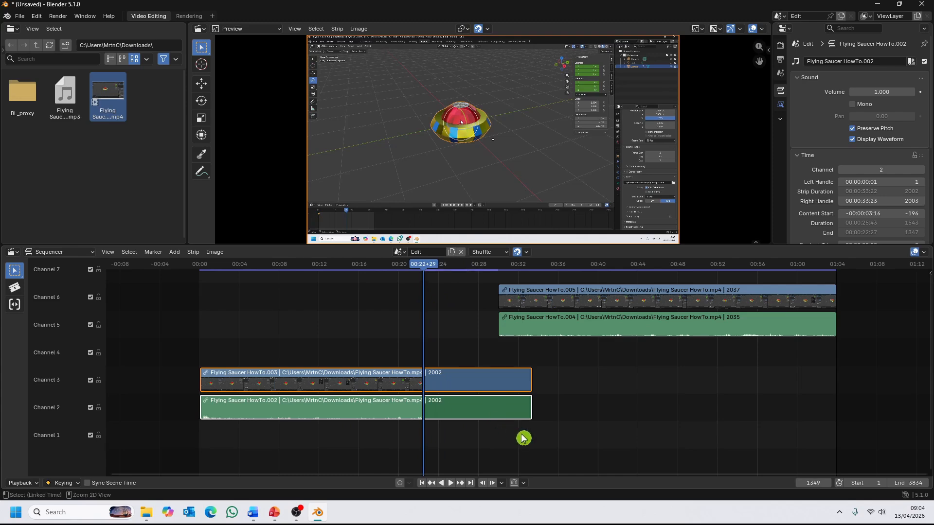
Undo the extension, the segment move and the hard split of the video and audio strips
key(ctrl+z)
key(ctrl+z)
key(ctrl+z)
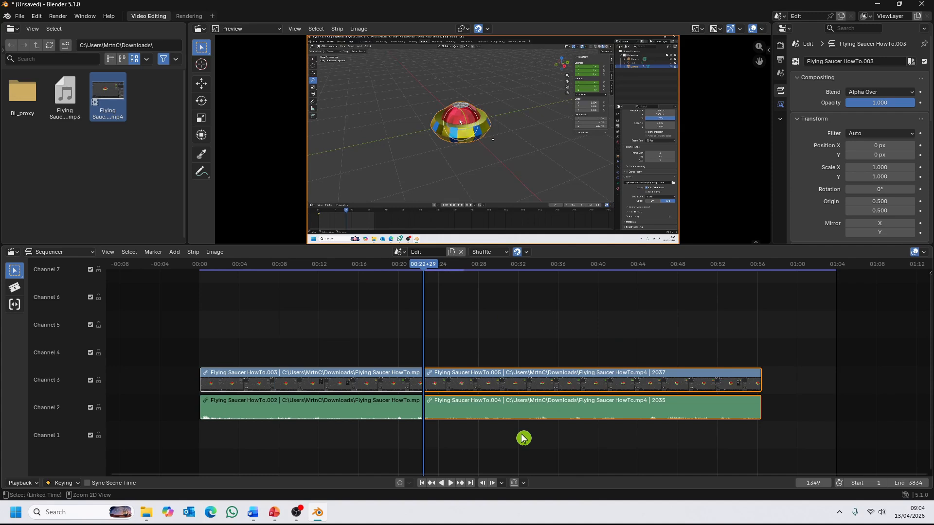
key(ctrl+z)
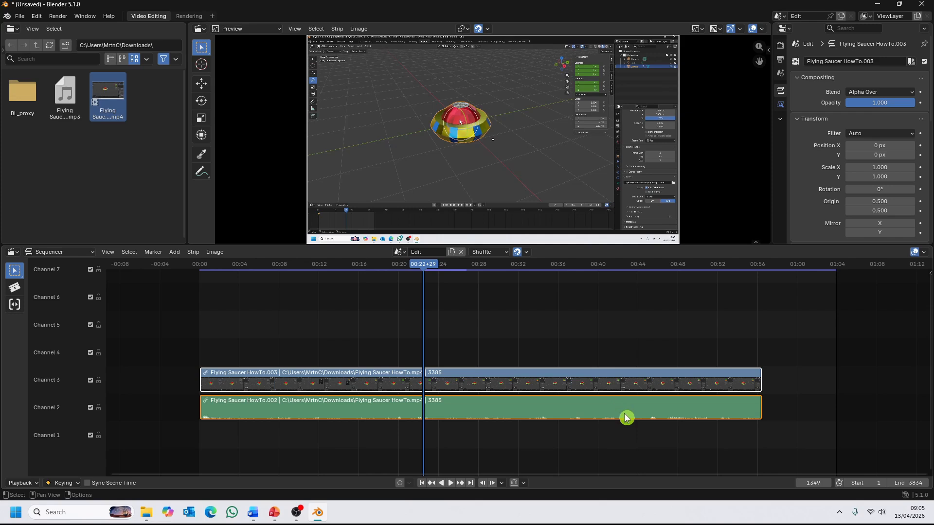
Move the playhead to the end of the strips and set the scene's end frame there, at frame 3386
key(Page_Up)
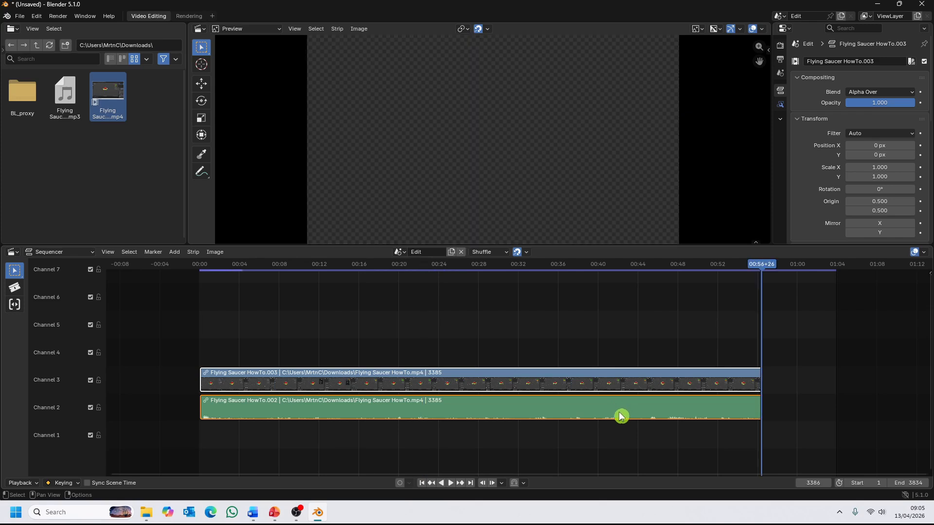
click(36, 485)
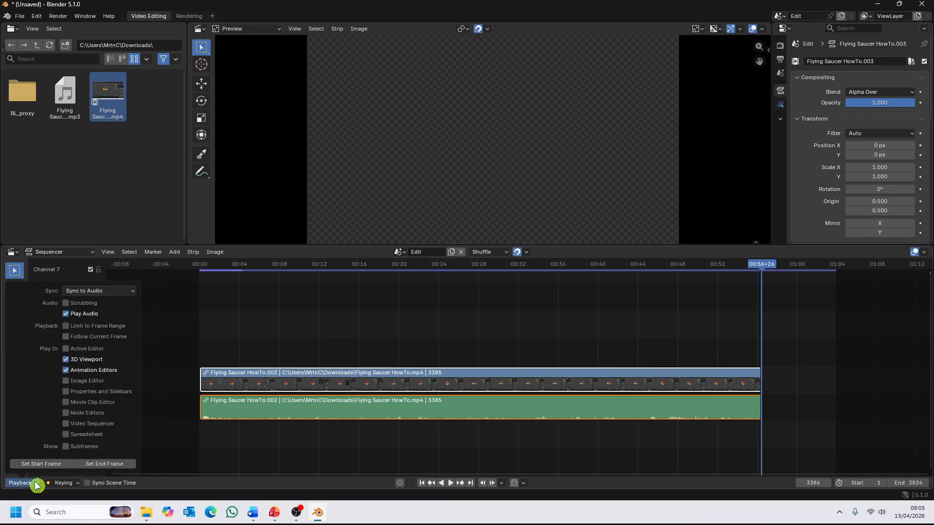
click(110, 463)
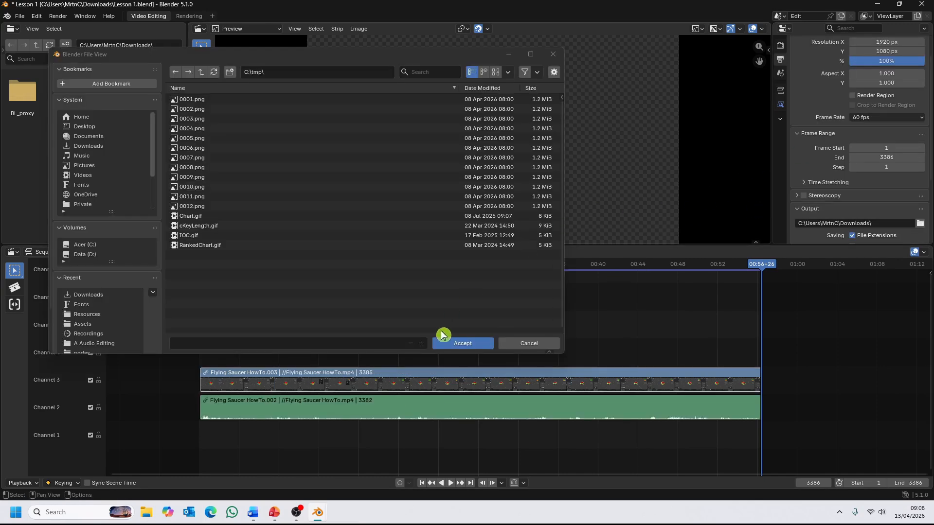
Set the render output path to the Downloads folder with the file name Lesson1
click(445, 338)
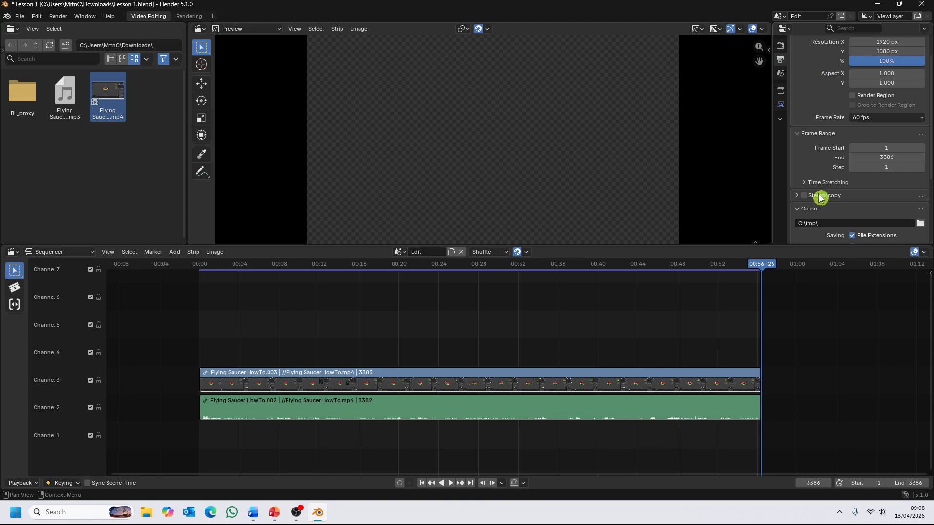
click(918, 224)
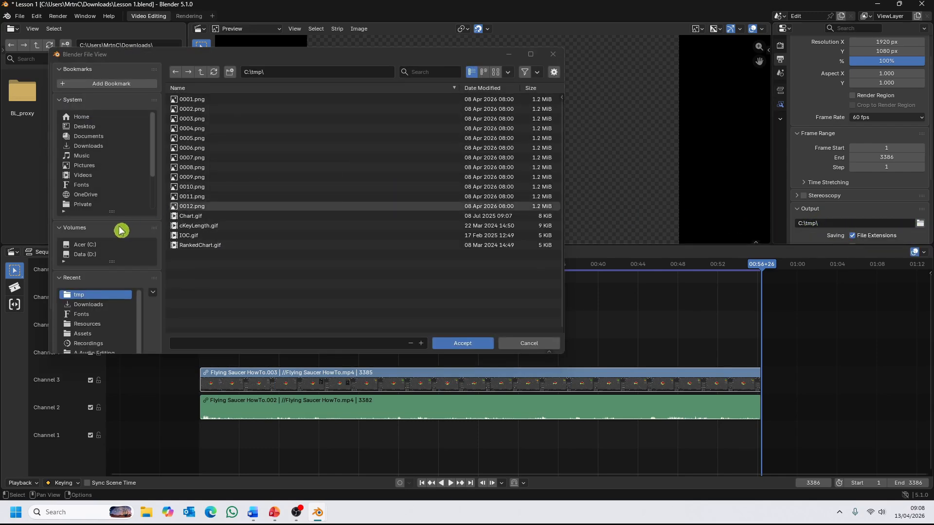
click(99, 145)
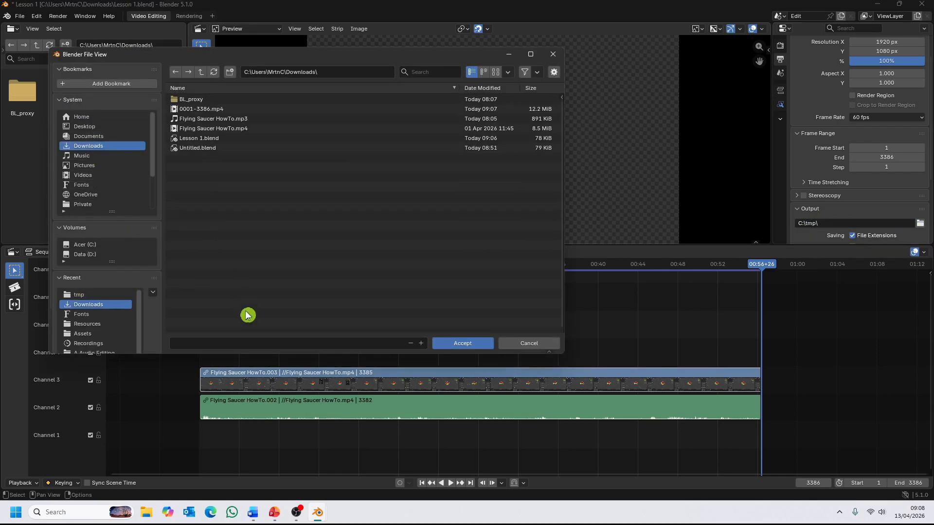
click(260, 342)
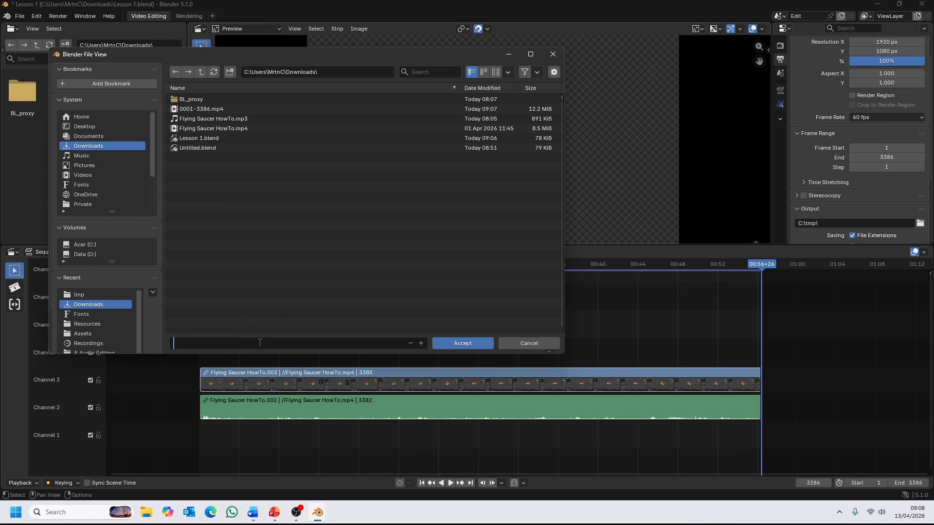
click(286, 312)
key(Return)
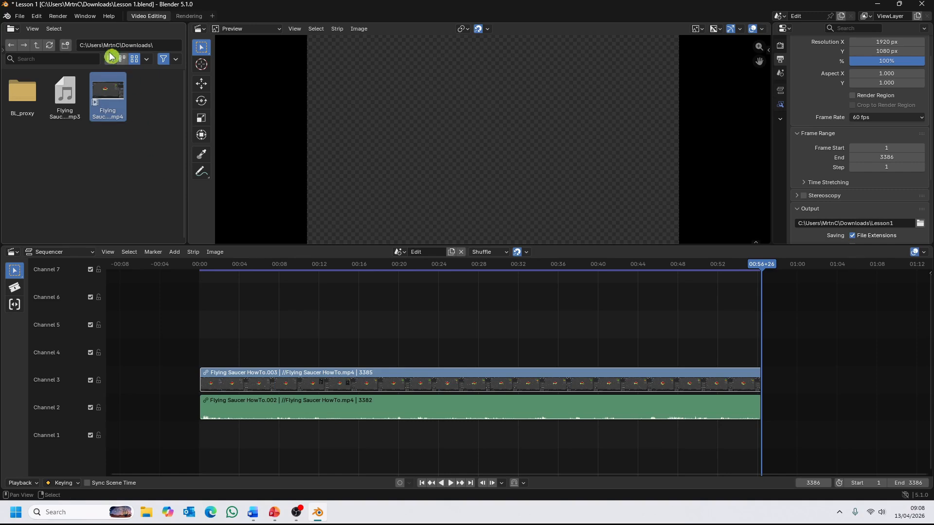
Save the project under the new name Lesson1 in the Downloads folder
click(21, 17)
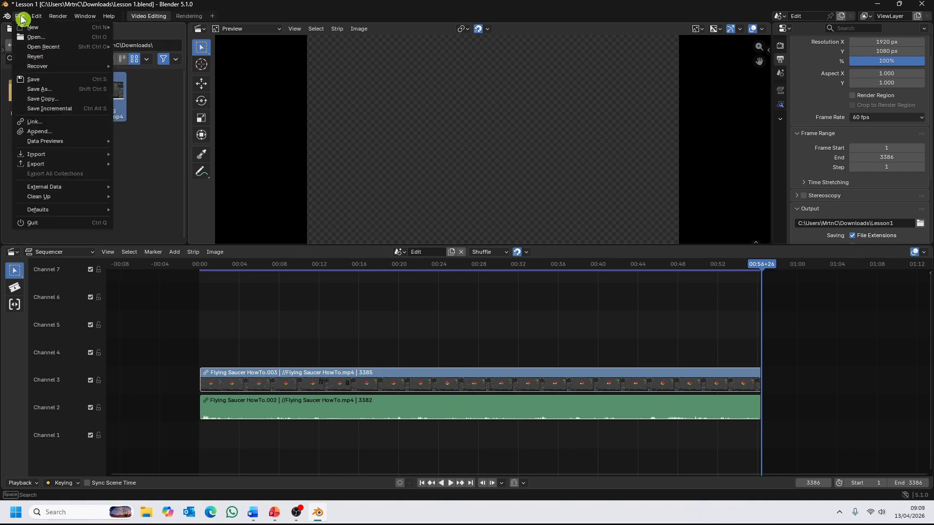
click(42, 90)
click(238, 347)
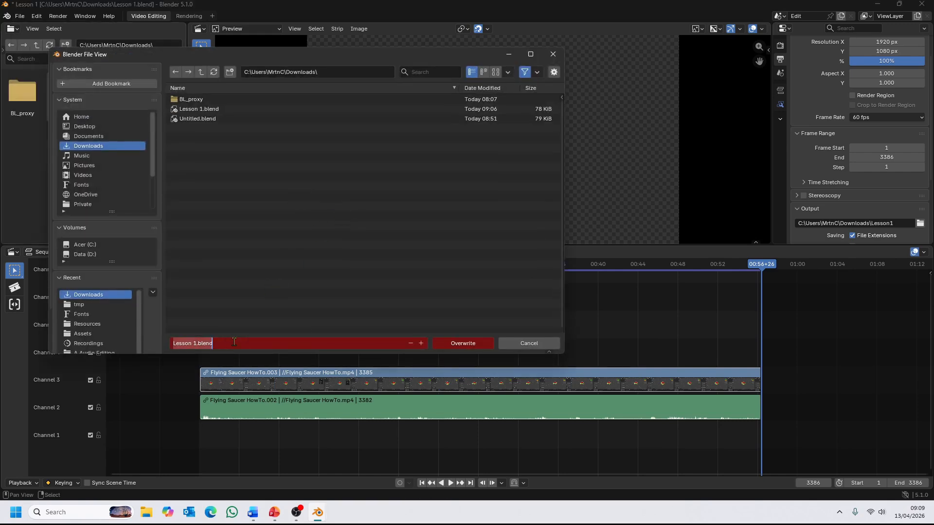
text(Le)
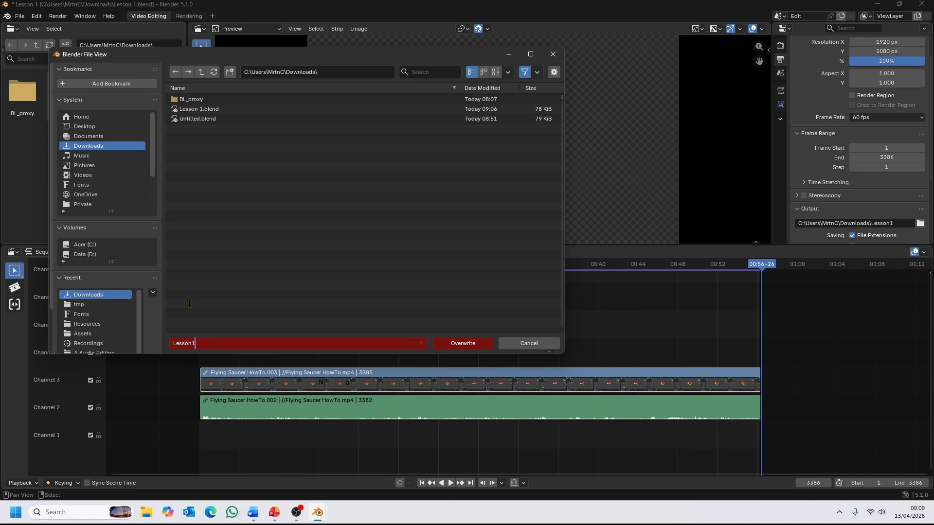
key(Return)
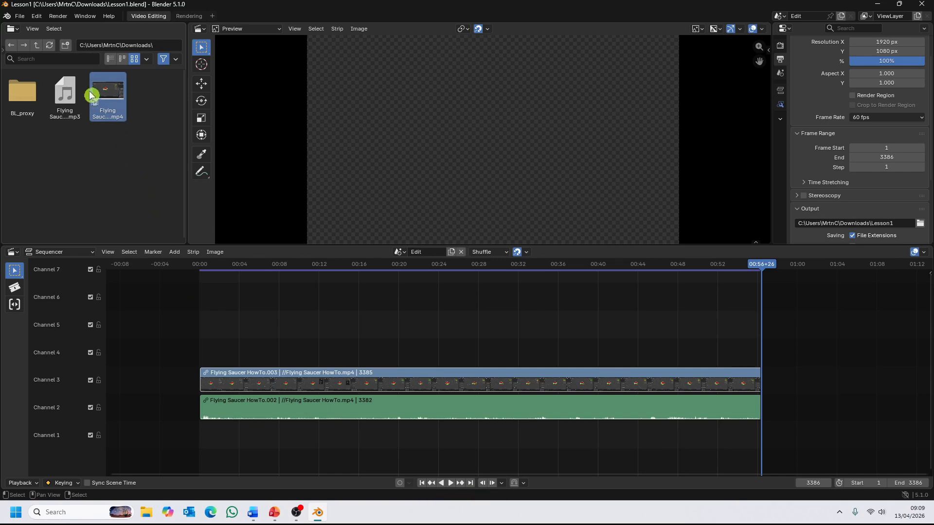
Render the edited sequence as an animation
click(62, 19)
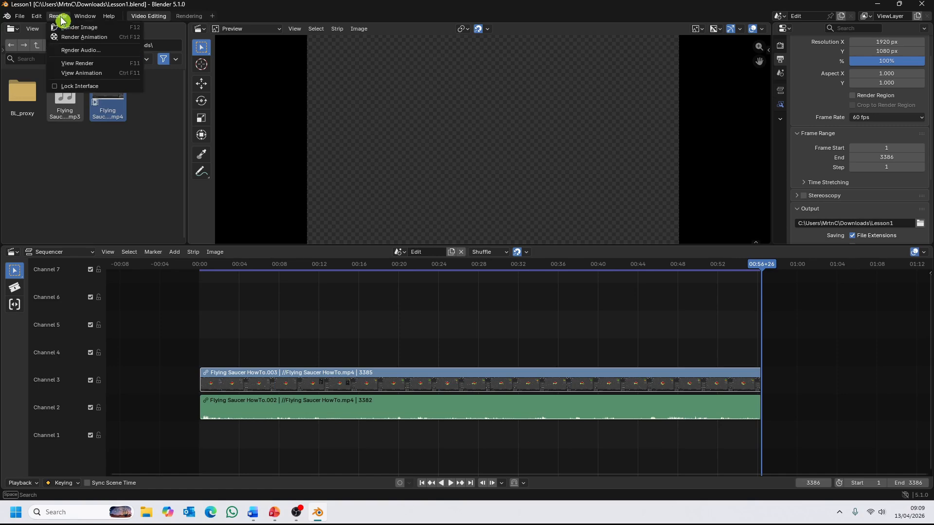
click(78, 38)
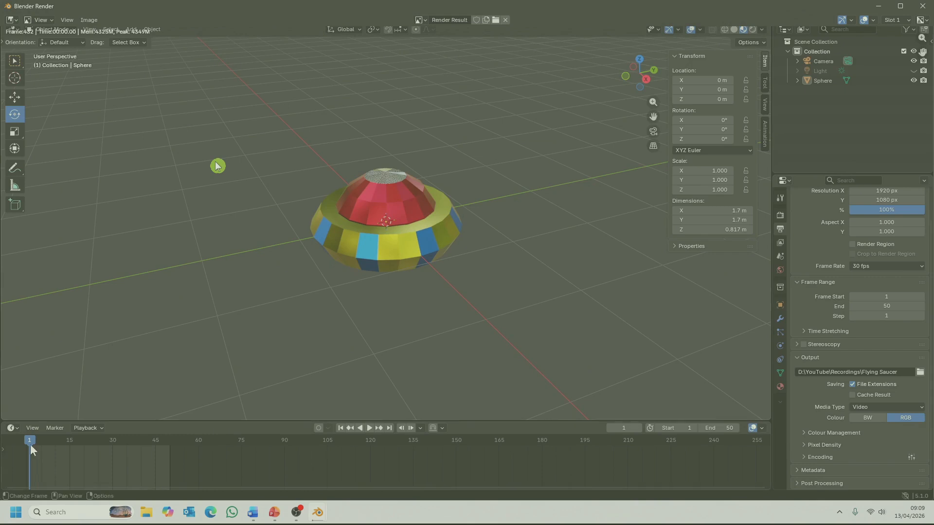
right_click(689, 83)
click(688, 84)
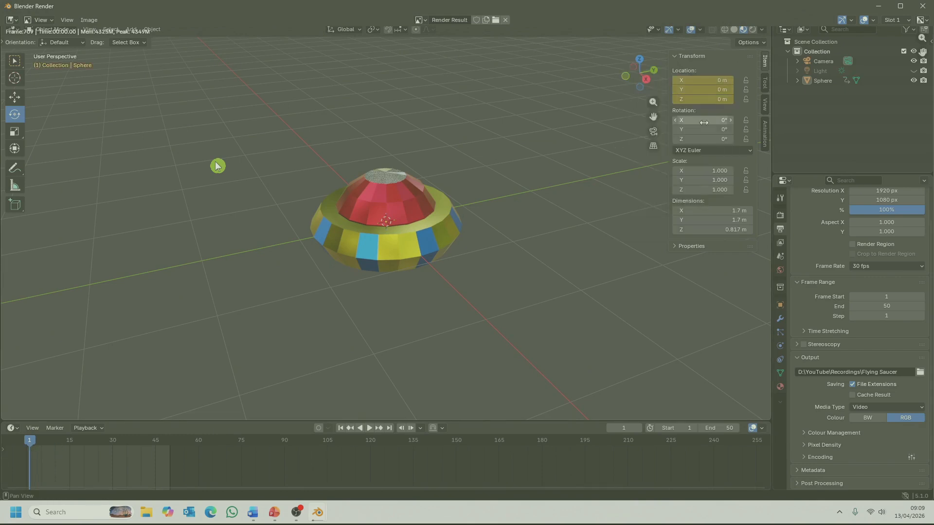
right_click(679, 122)
click(667, 123)
drag(129, 439, 100, 450)
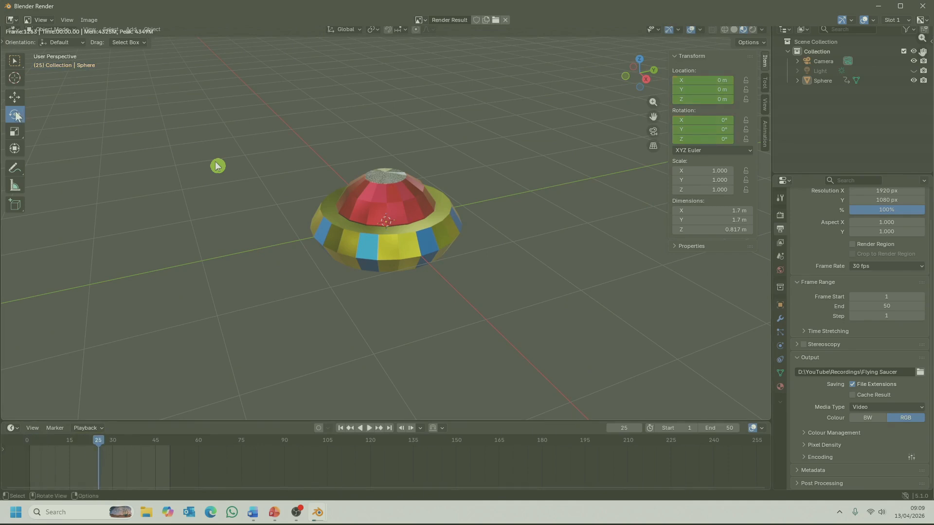
click(390, 216)
drag(355, 210, 396, 219)
click(704, 140)
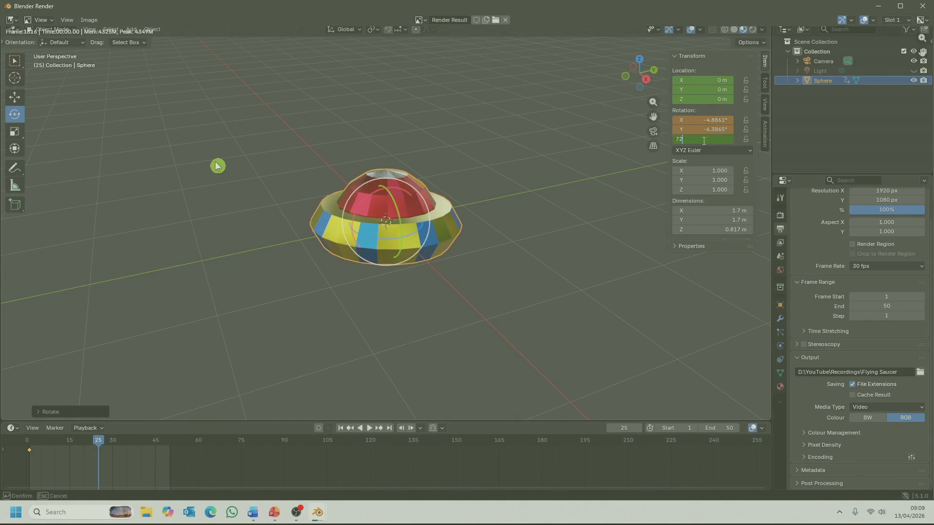
text(720)
key(Return)
key(i)
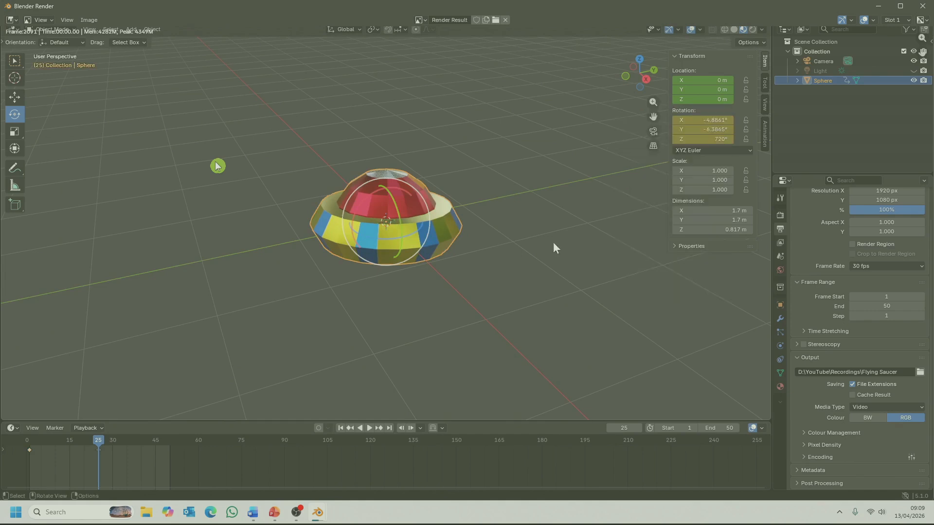
drag(102, 443, 167, 449)
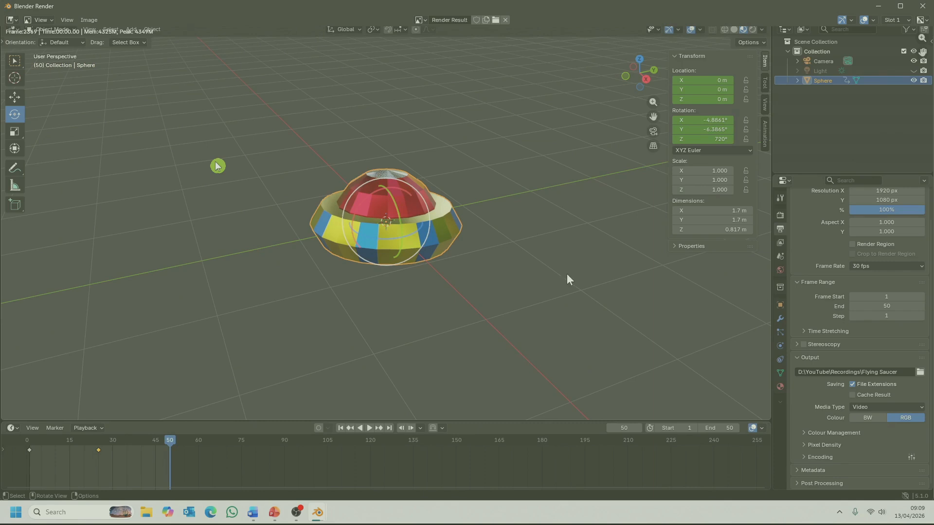
drag(355, 208, 366, 218)
double_click(696, 139)
text(1)
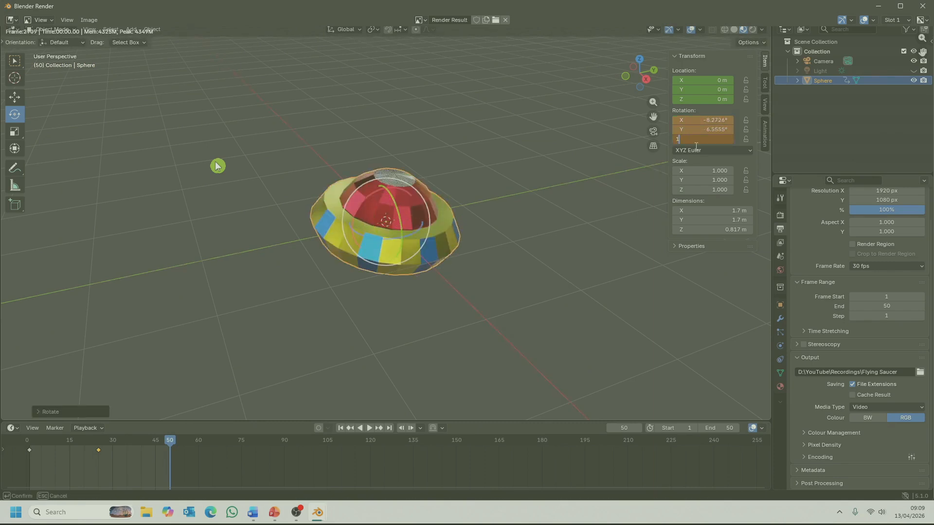
text(440)
key(Return)
right_click(666, 122)
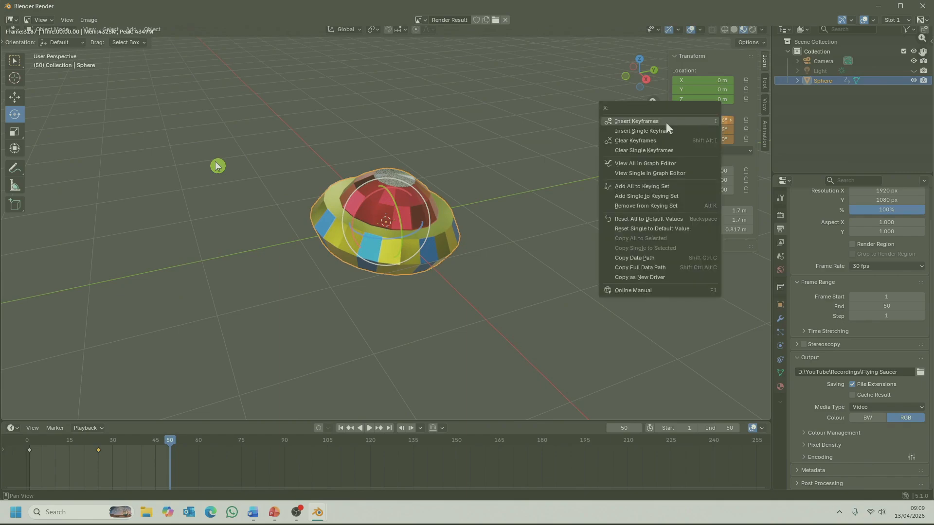
click(666, 122)
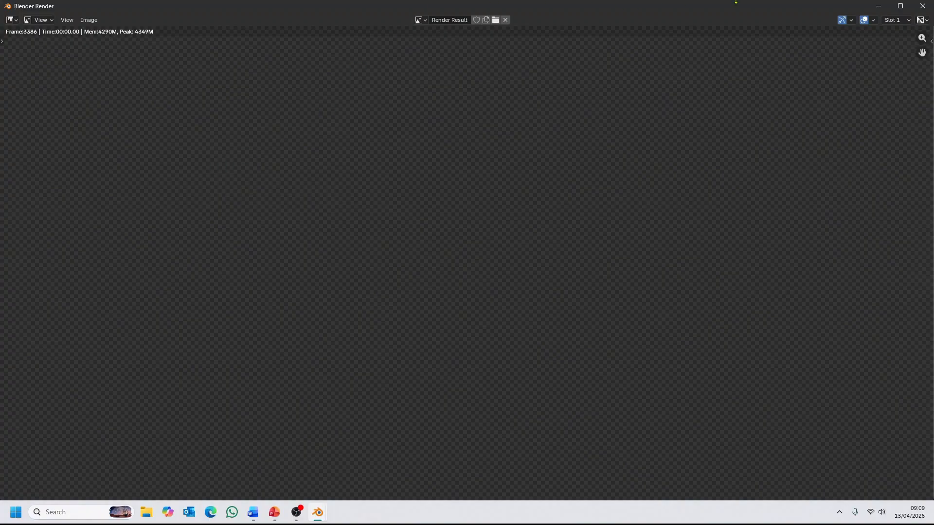
Minimise the render and Blender windows, switch to the Downloads folder in File Explorer and open the rendered video Lesson10001-3386.mp4
click(878, 7)
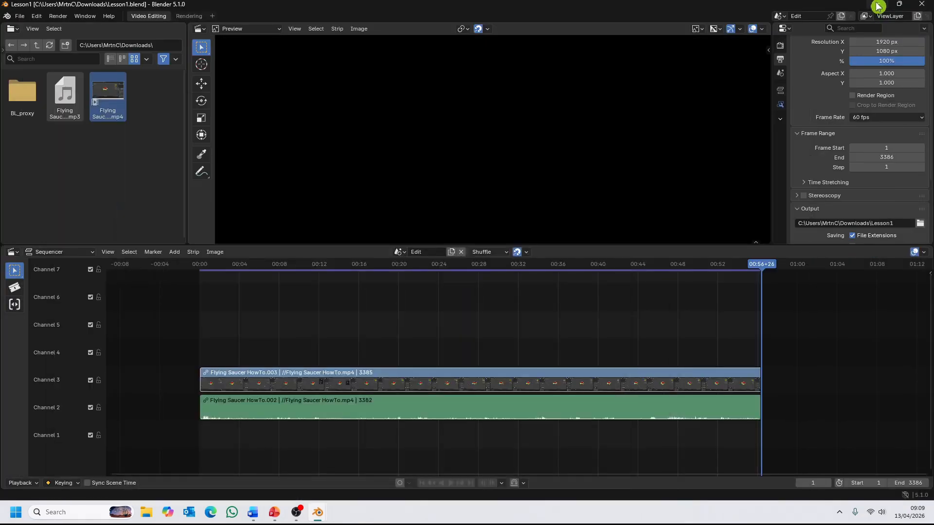
click(876, 4)
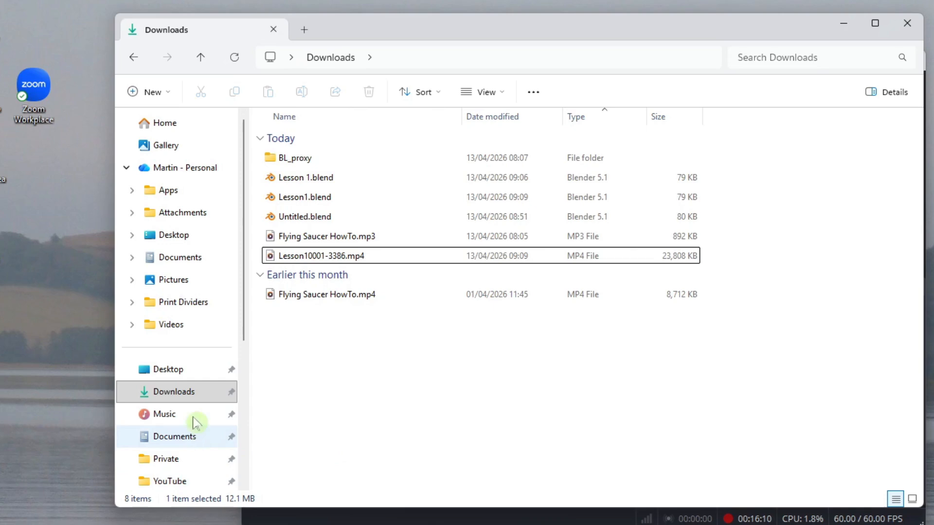
click(190, 394)
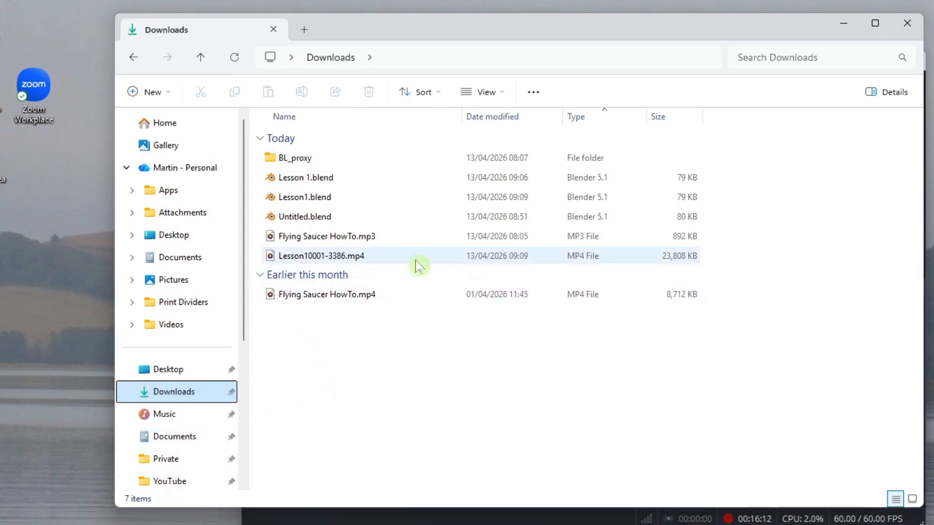
click(313, 260)
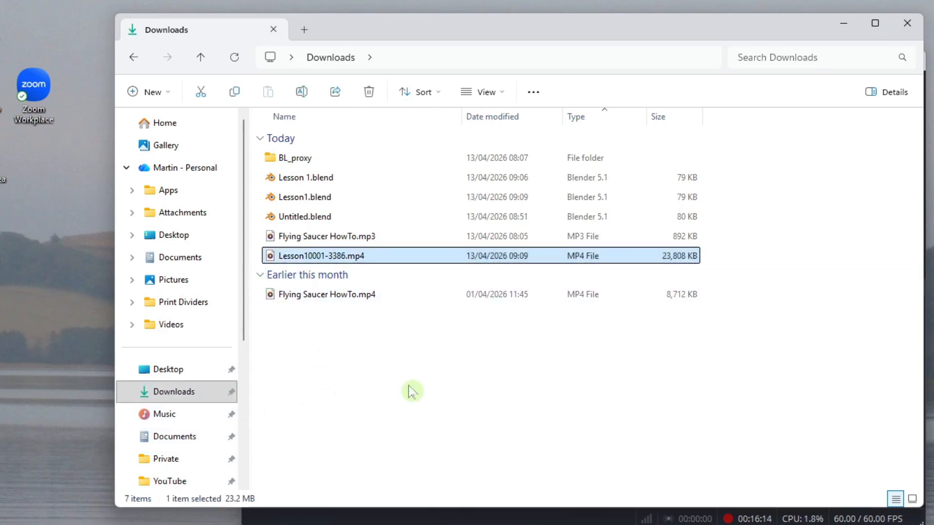
key(F2)
double_click(270, 256)
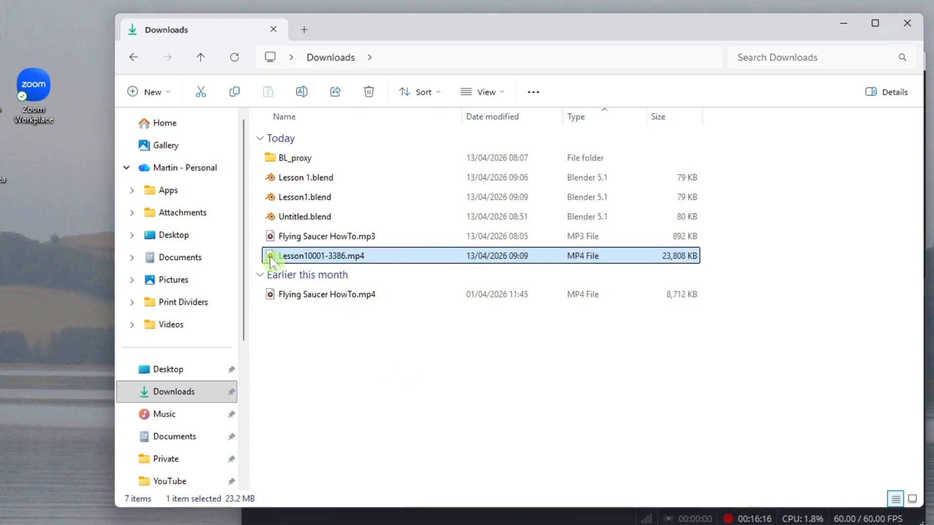